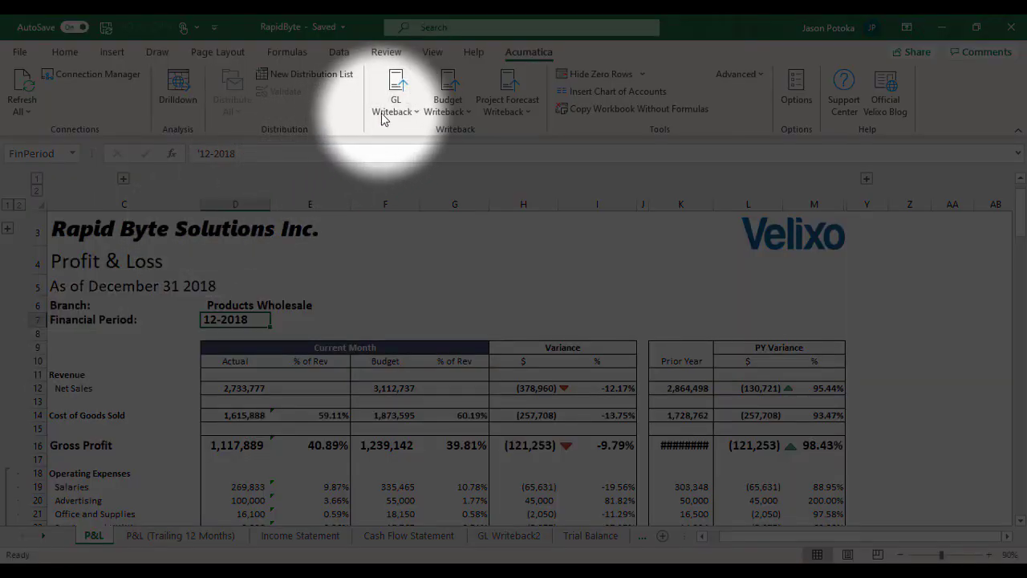
Create a new journal transaction worksheet for GL writeback and inspect its transaction date and post period.
left_click(393, 108)
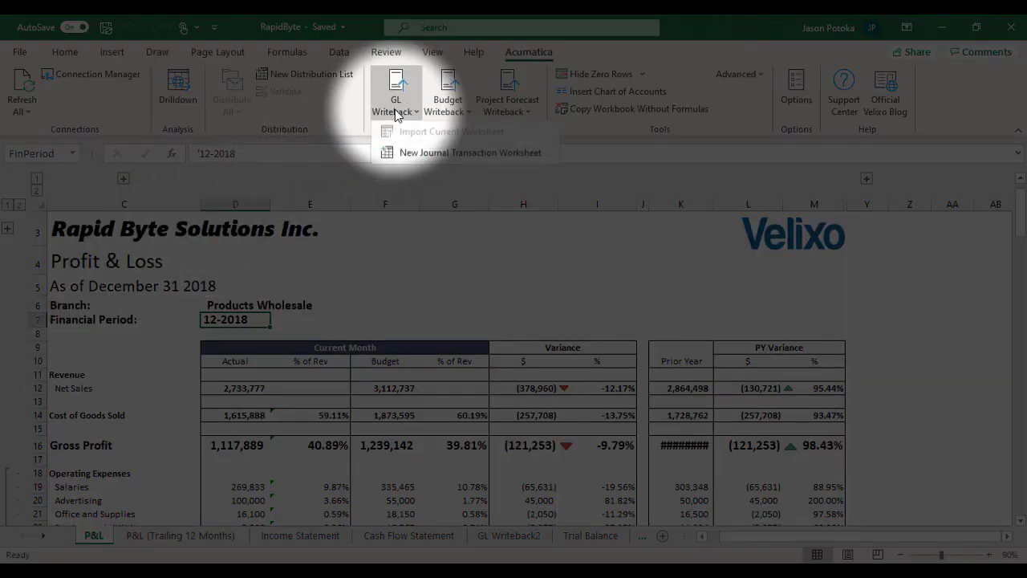
left_click(413, 153)
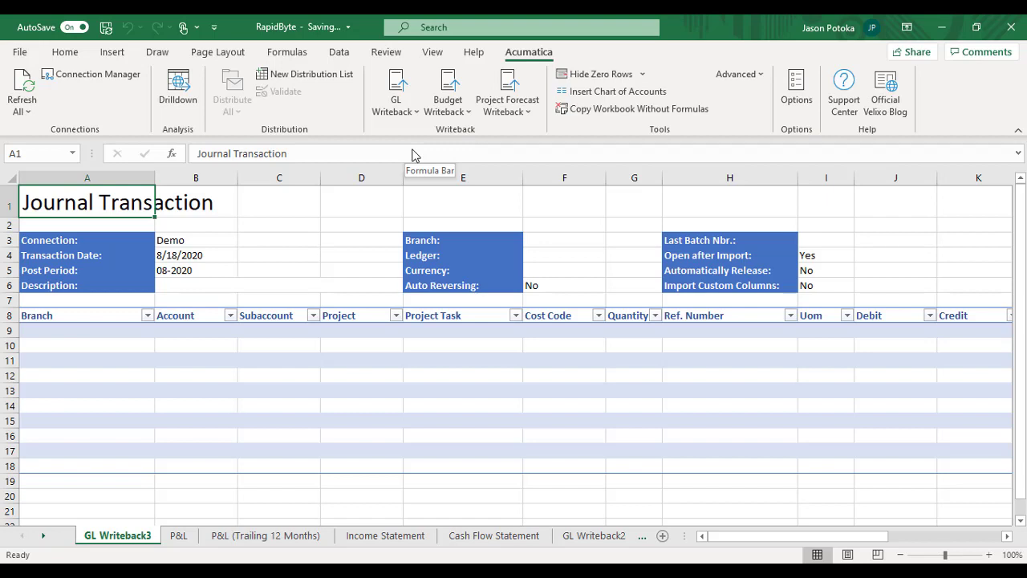
left_click(207, 254)
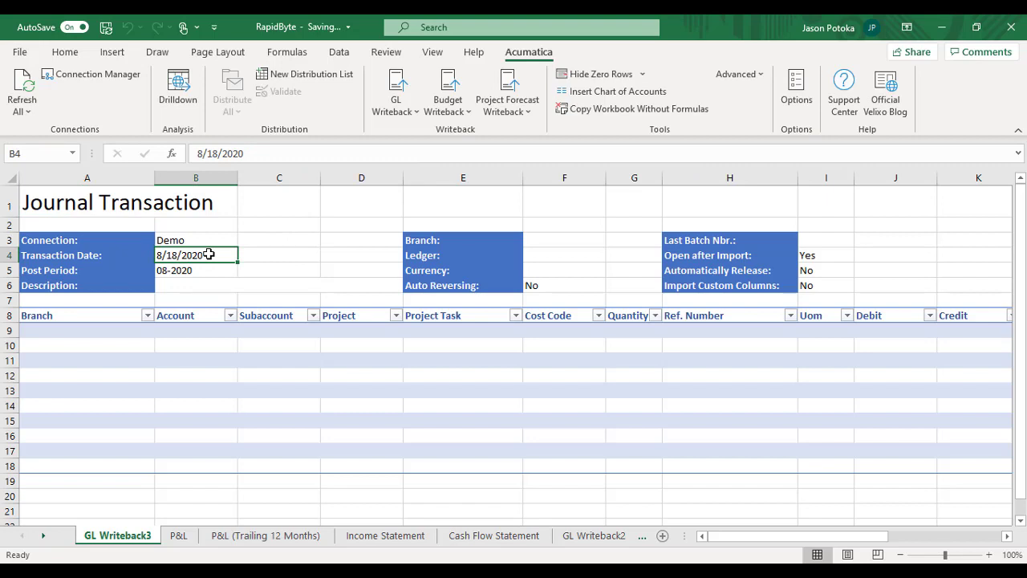
key("Down")
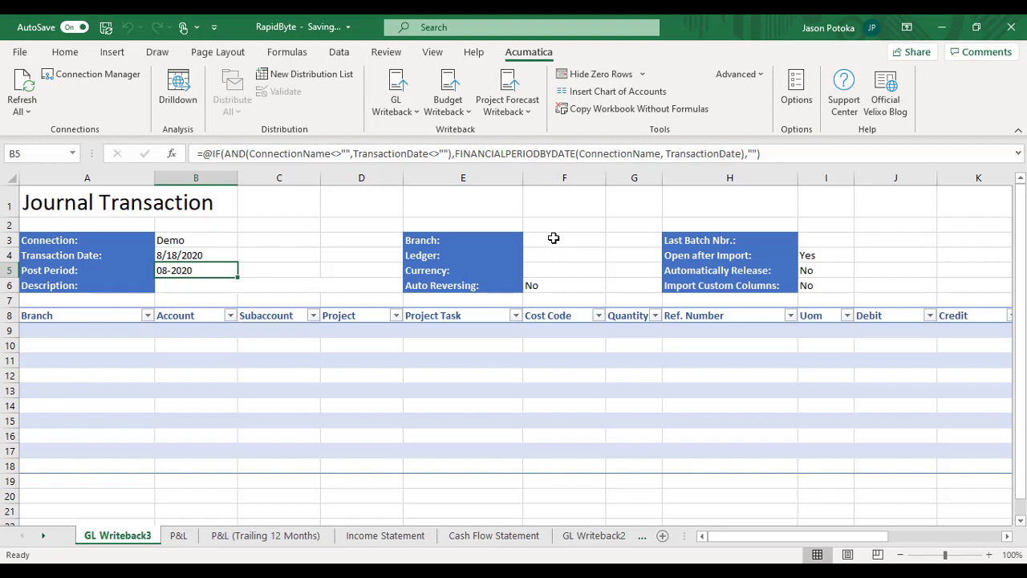
Choose No for both Auto Reversing and Automatically Release in the journal transaction header.
left_click(600, 287)
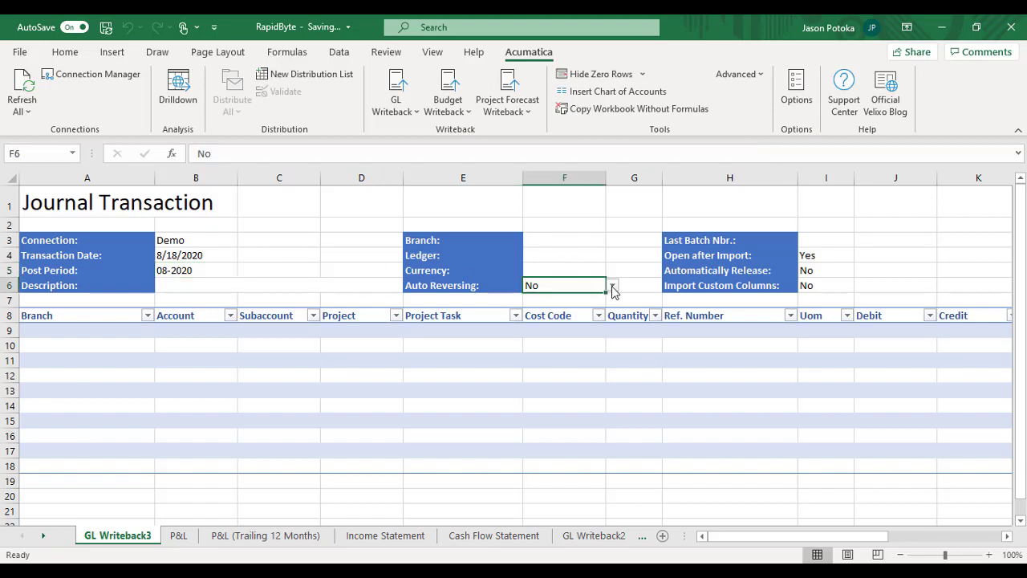
left_click(612, 287)
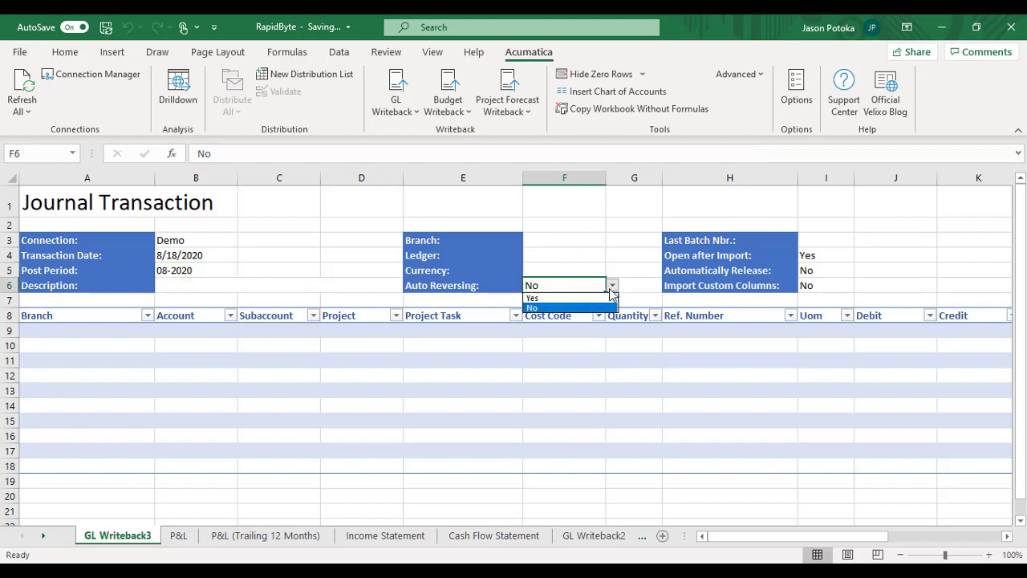
left_click(598, 308)
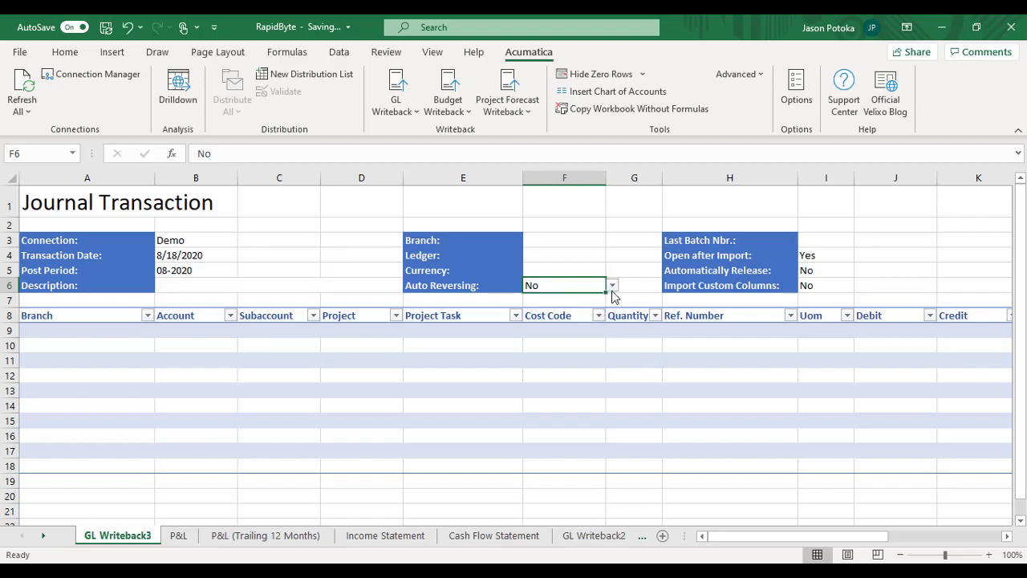
left_click(833, 255)
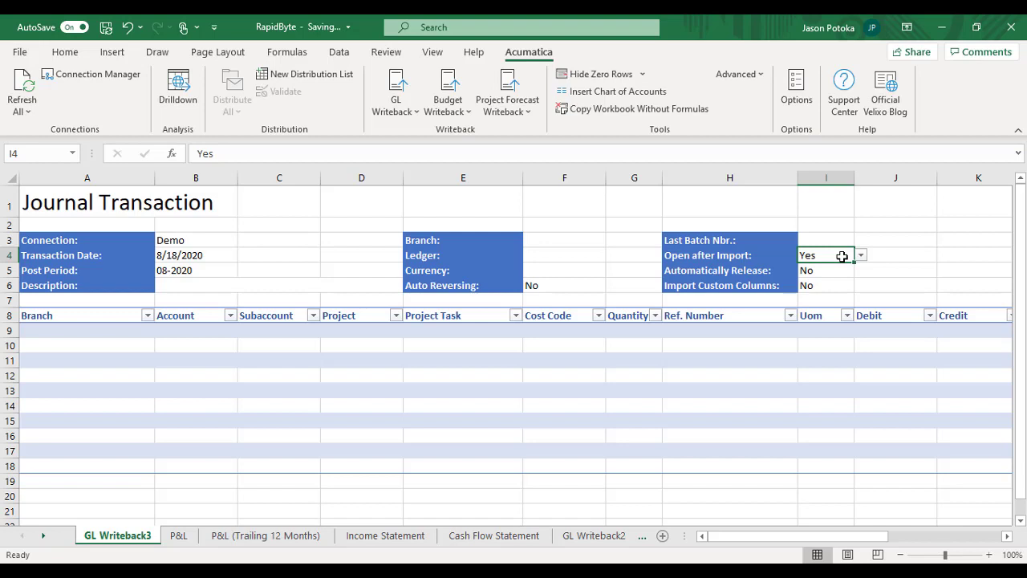
left_click(841, 270)
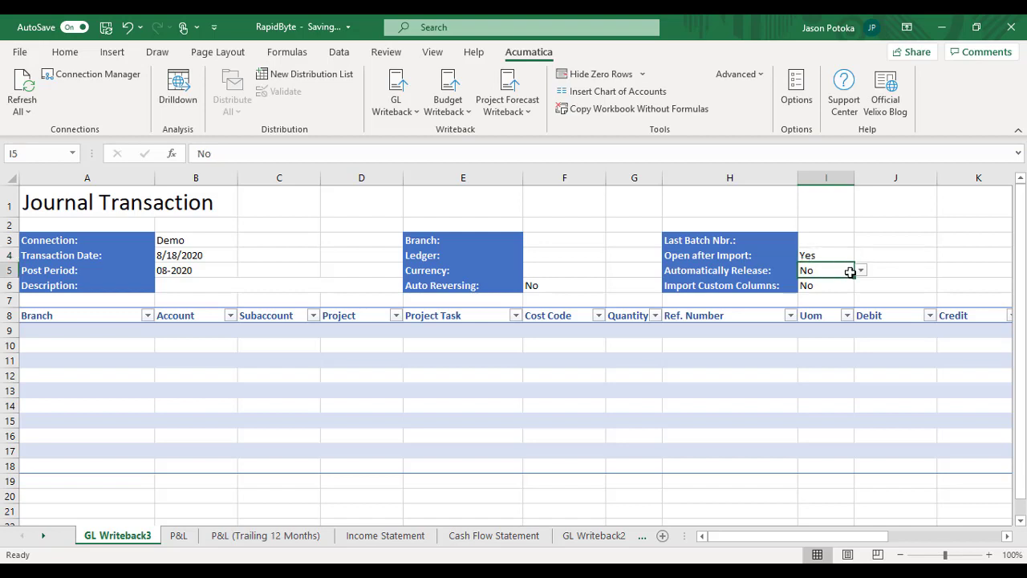
left_click(860, 271)
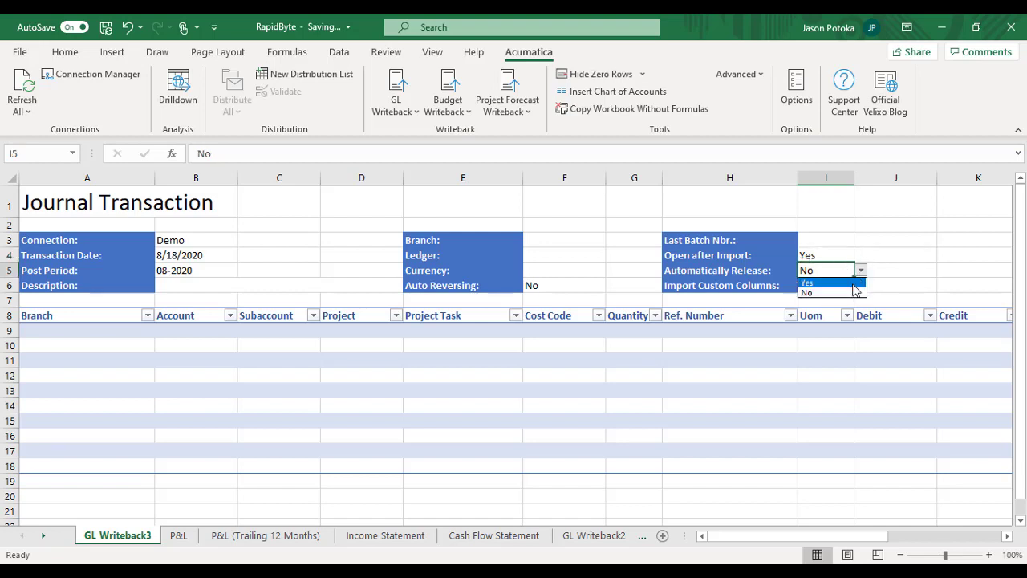
left_click(853, 292)
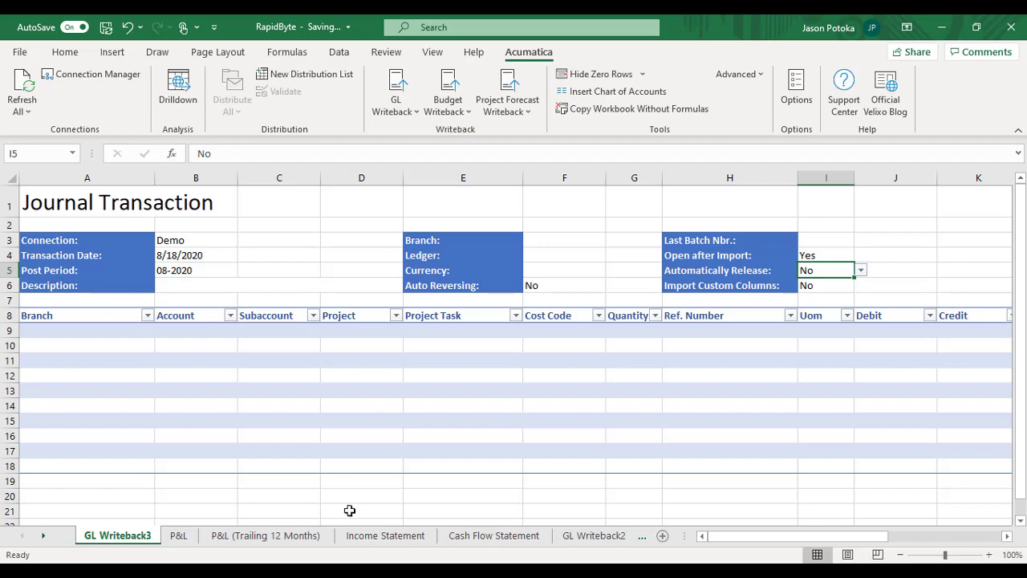
Drill down into the current month's actual Insurance expense on the P&L sheet.
left_click(179, 535)
scroll(243, 383, "down", 1)
scroll(244, 383, "down", 1)
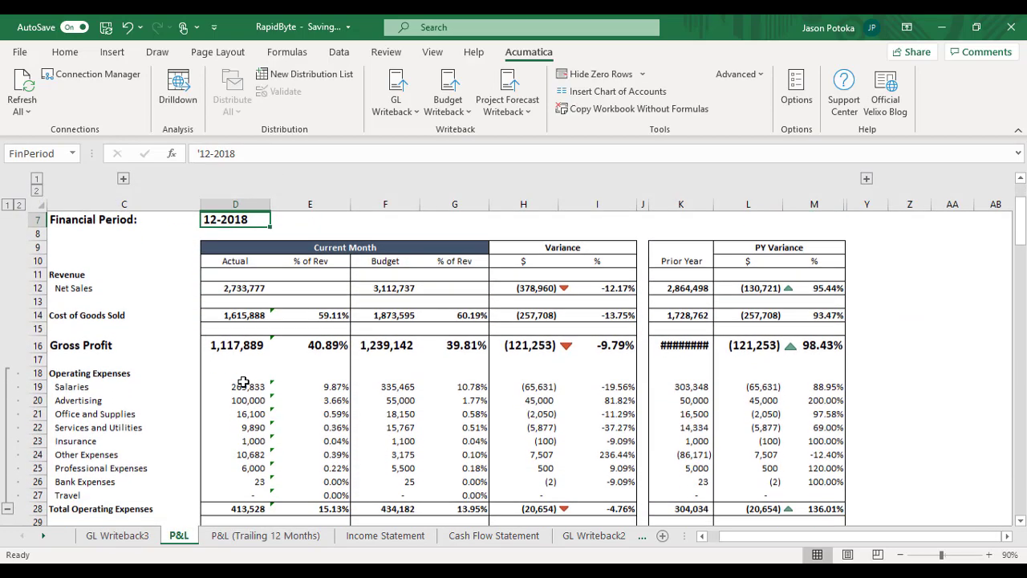
left_click(254, 440)
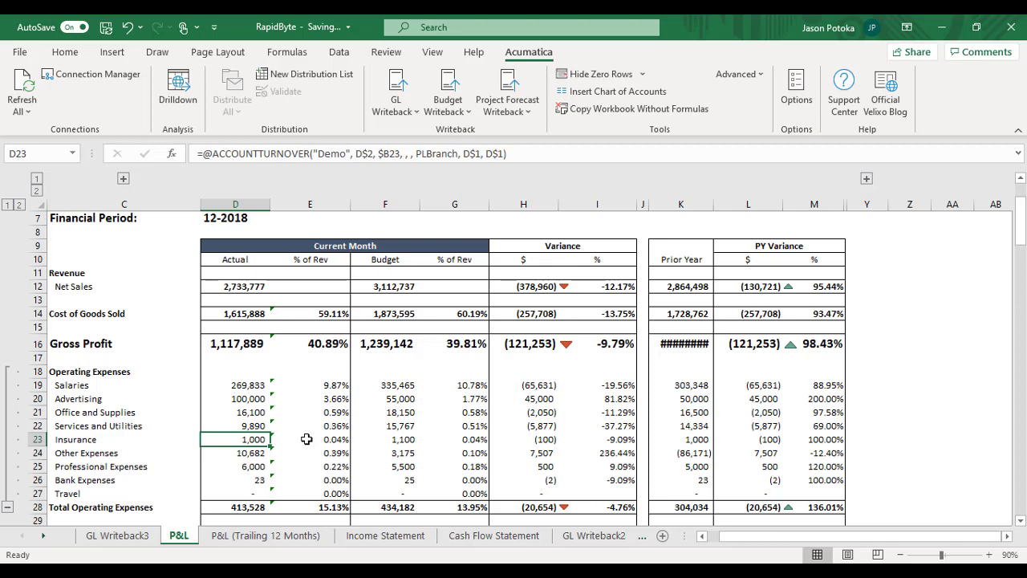
left_click(177, 86)
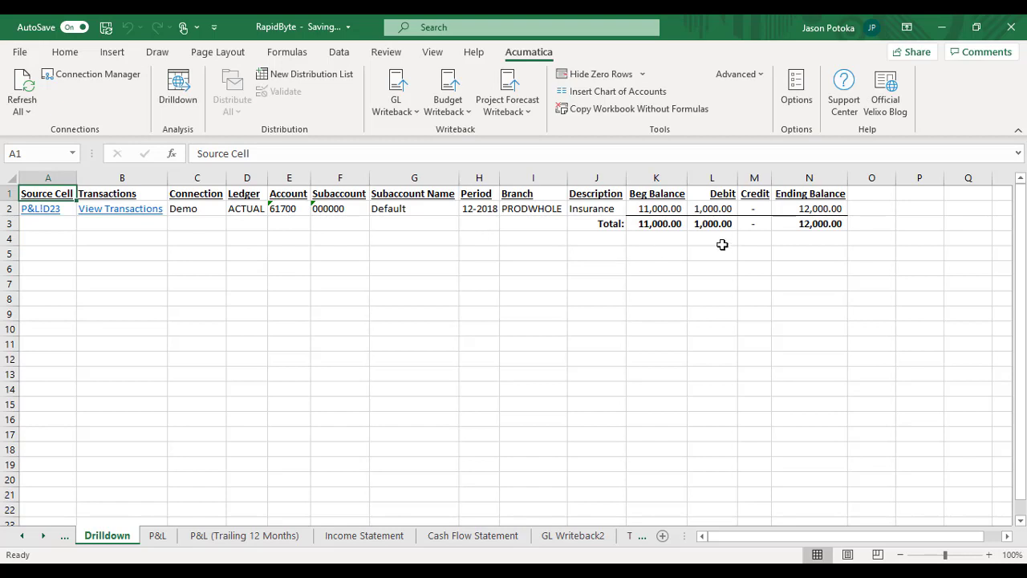
Return to the GL Writeback3 sheet and set the transaction date to 12/31/2018.
left_click(23, 535)
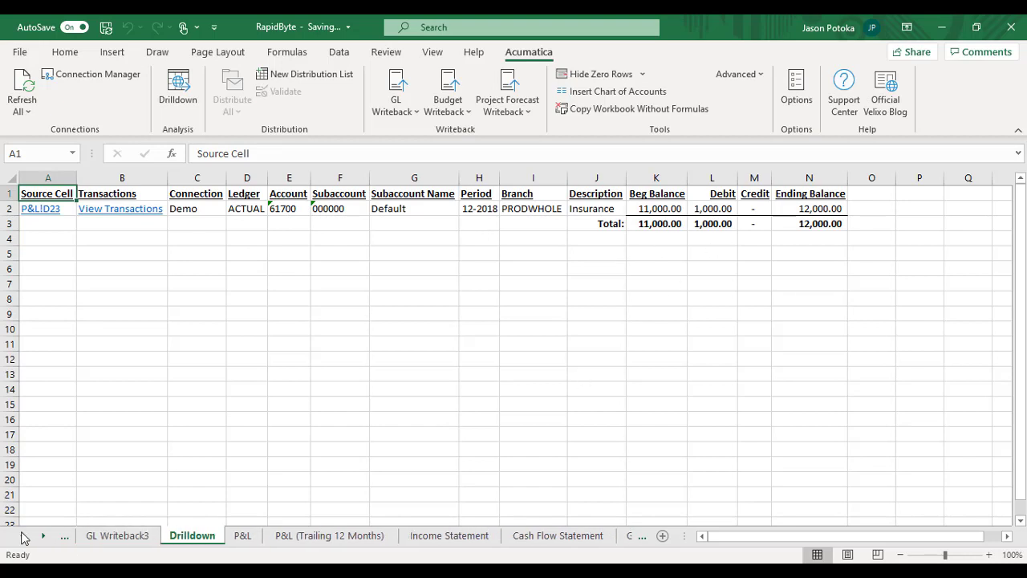
left_click(104, 537)
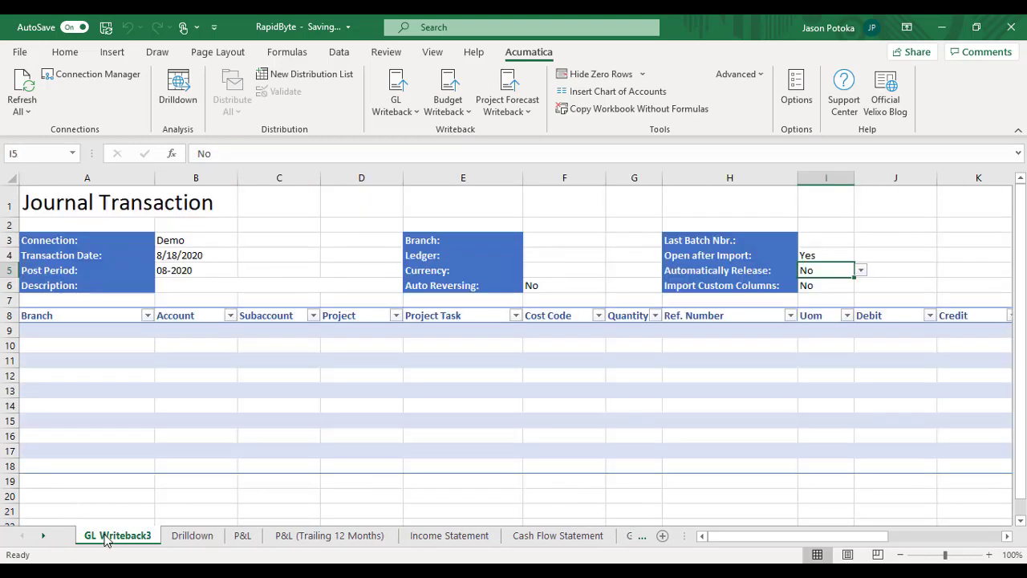
left_click(900, 554)
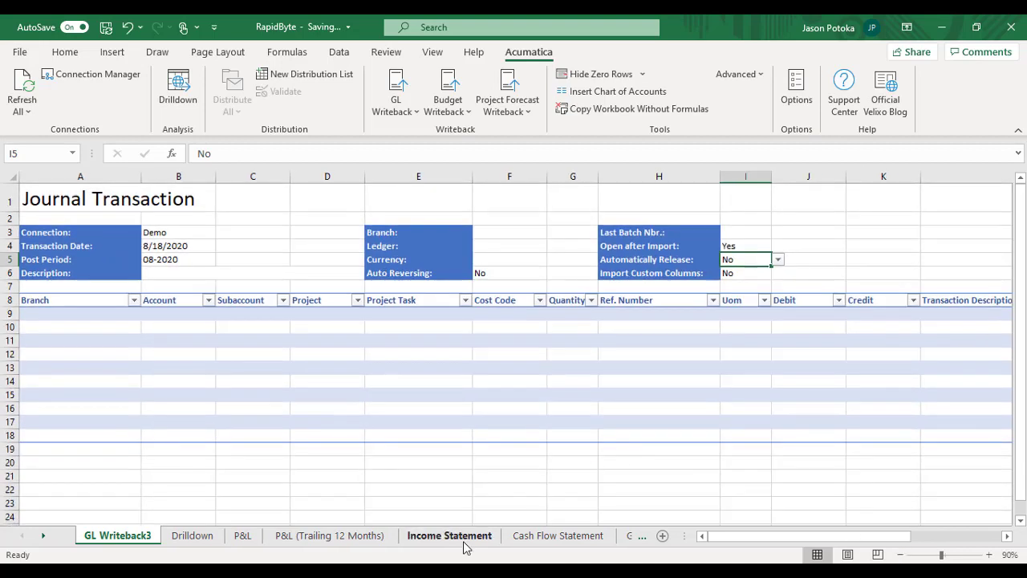
left_click(183, 251)
double_click(183, 251)
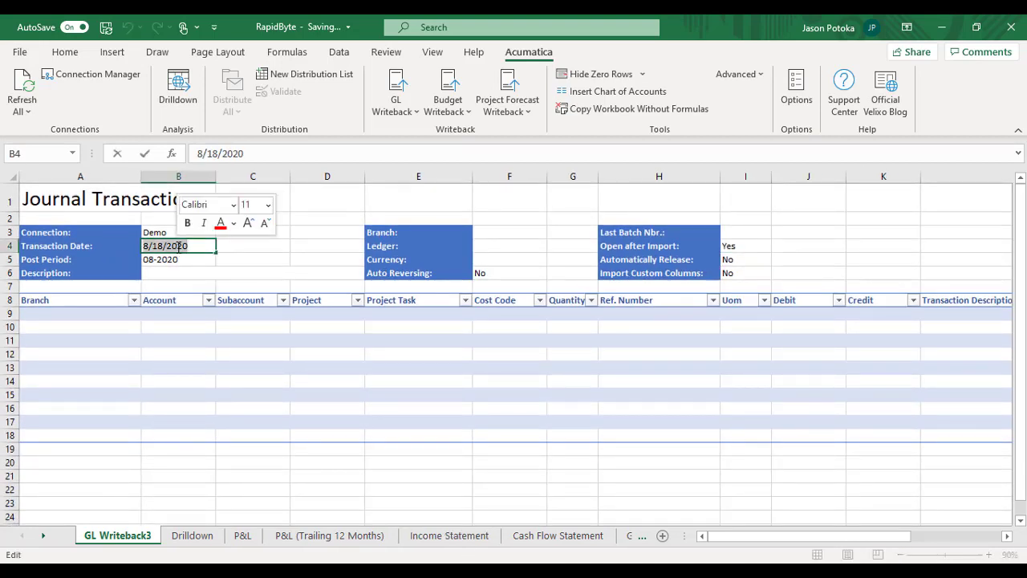
type("12/31/2018")
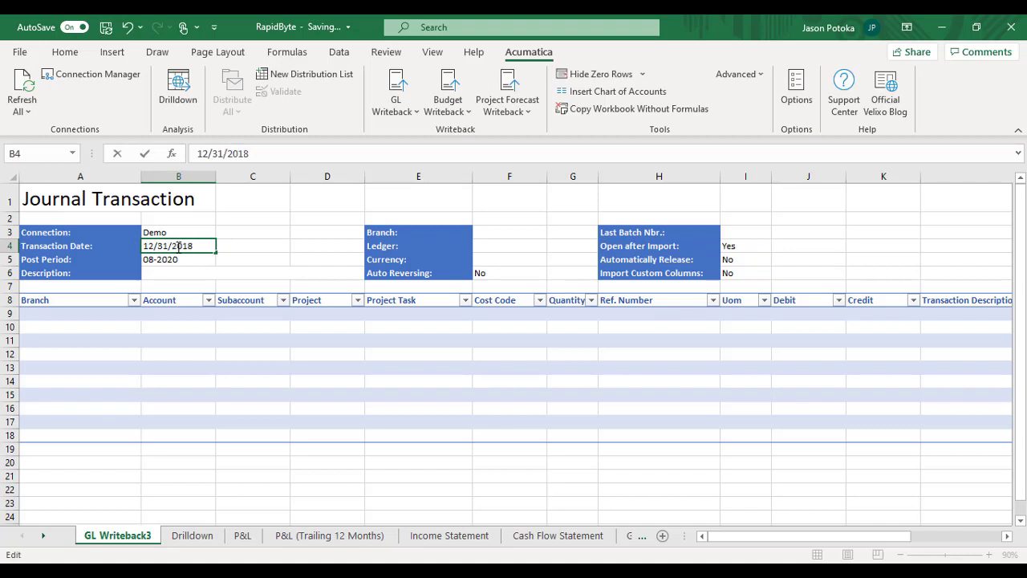
key("Return")
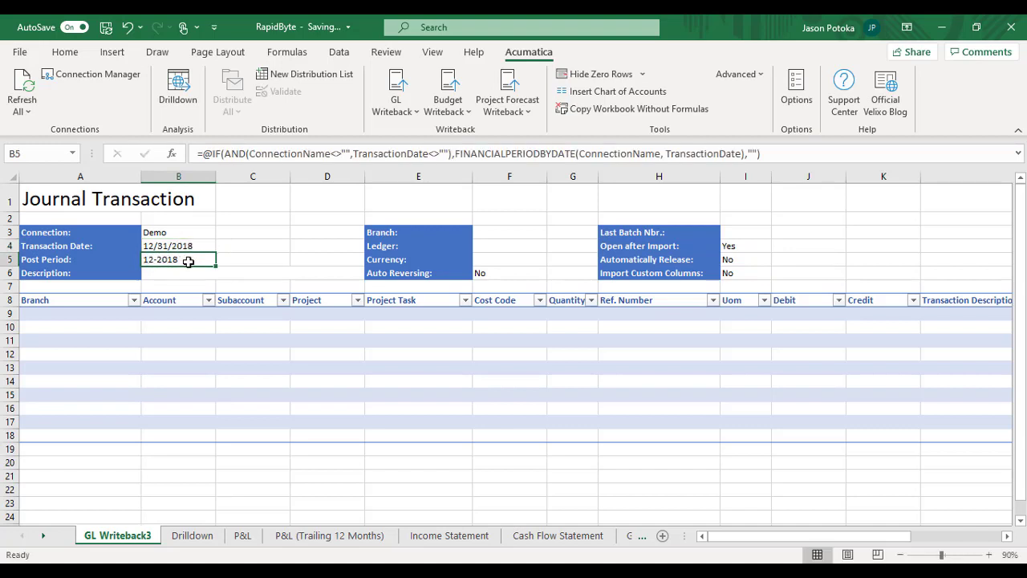
Enter "Allocate insurance expense." as the journal transaction's description.
left_click(186, 274)
type("Al")
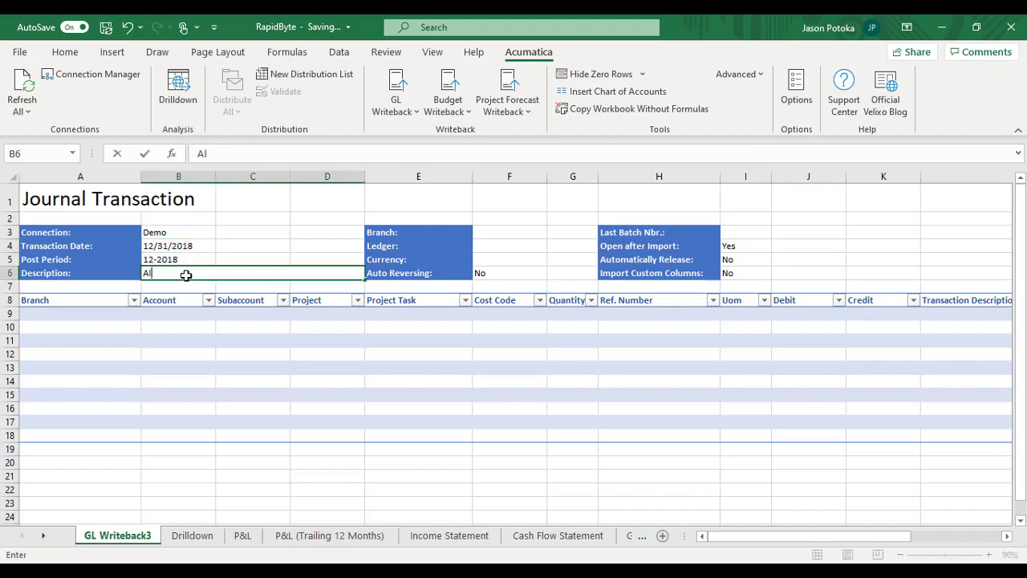
type("locate insura")
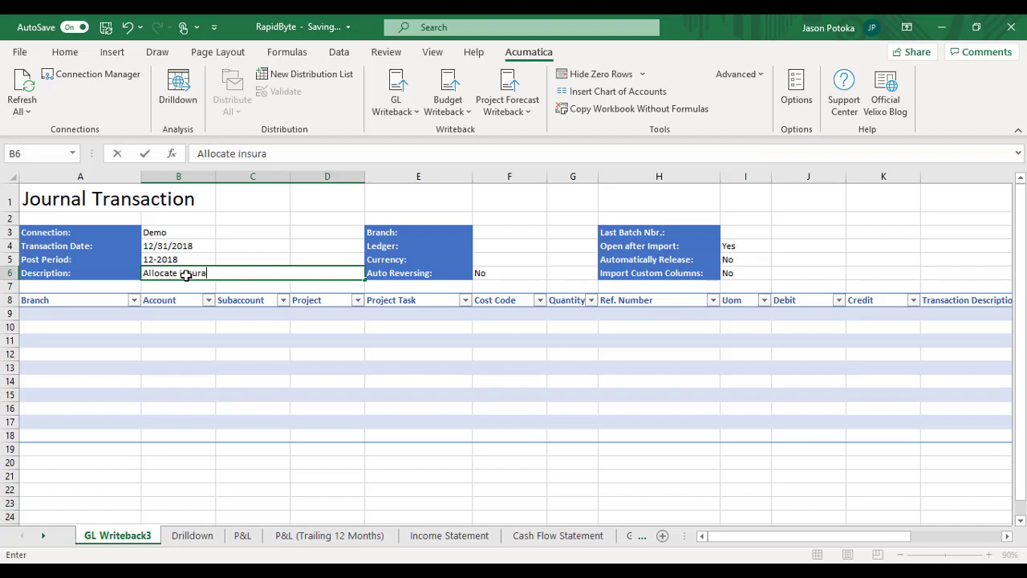
type("nce expense.")
Fill in the header with branch PRODWHOLE, ledger ACTUAL and currency USD.
left_click(497, 232)
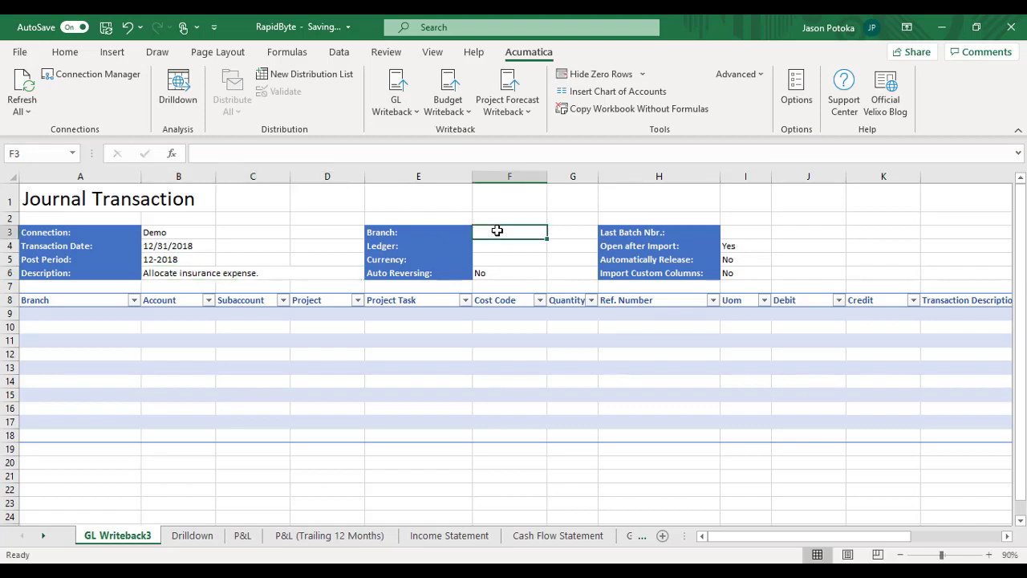
type("PRODWHOLE")
key("Return")
type("ACTUAL")
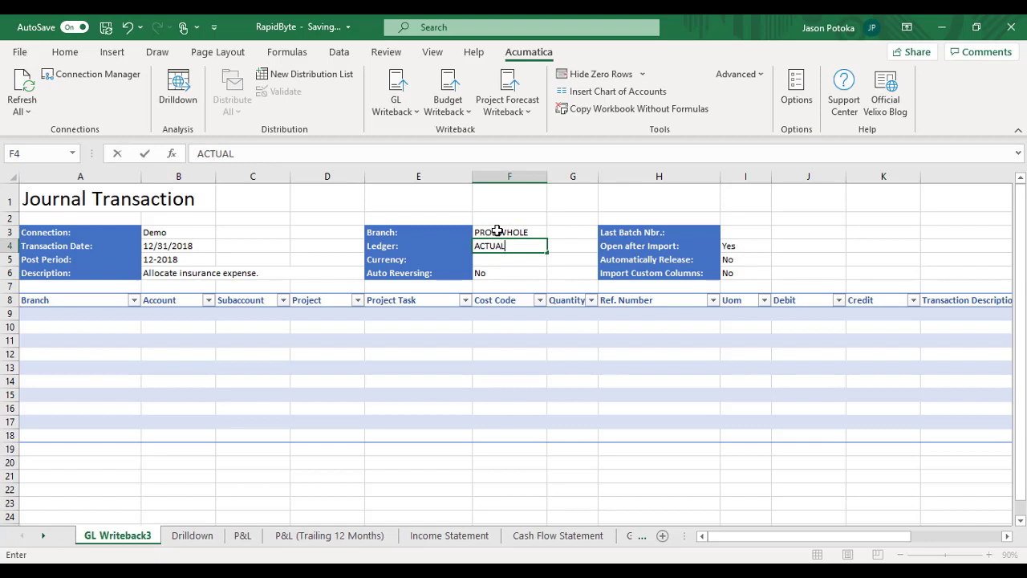
key("Return")
type("USD")
key("Return")
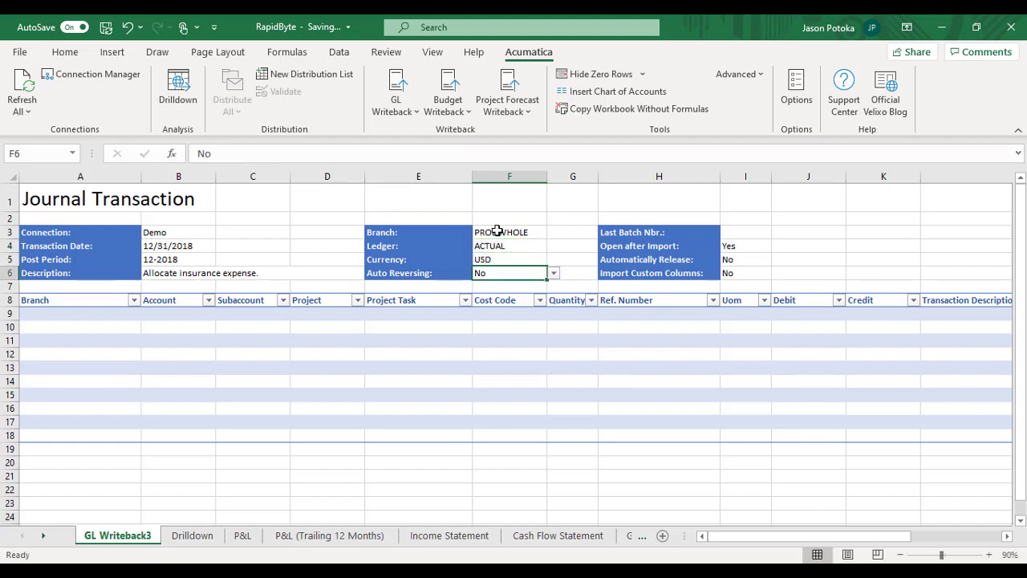
Start the first journal line in row 9 with branch PRODWHOLE, account 61700 and subaccount 000-000.
left_click(112, 315)
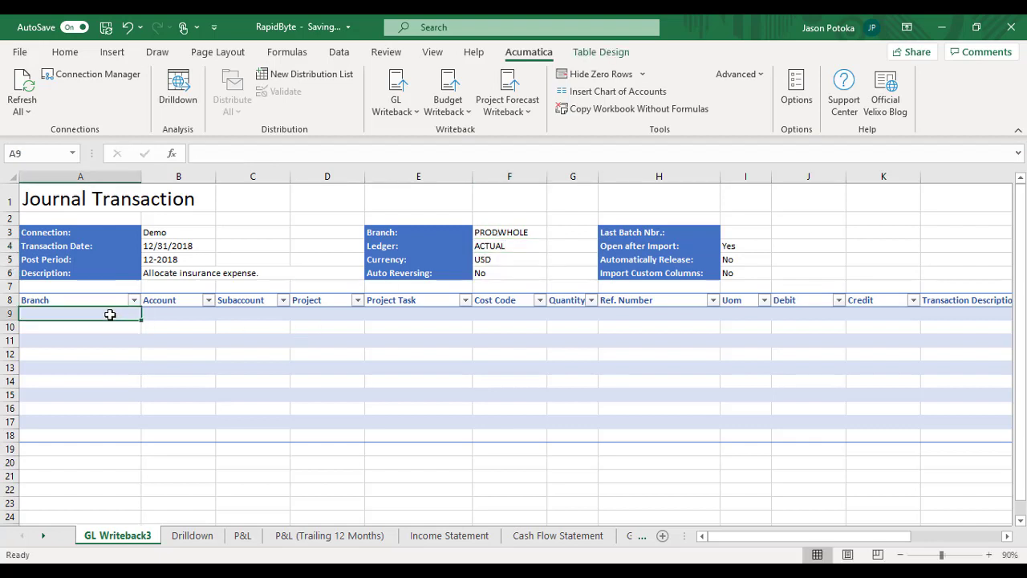
type("PRODWHOLE")
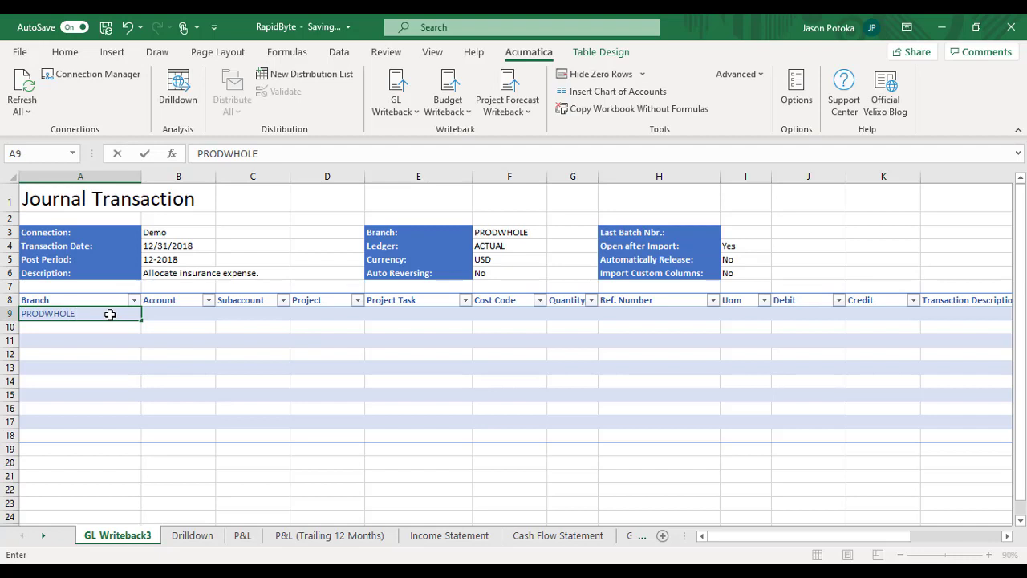
key("Tab")
type("61700")
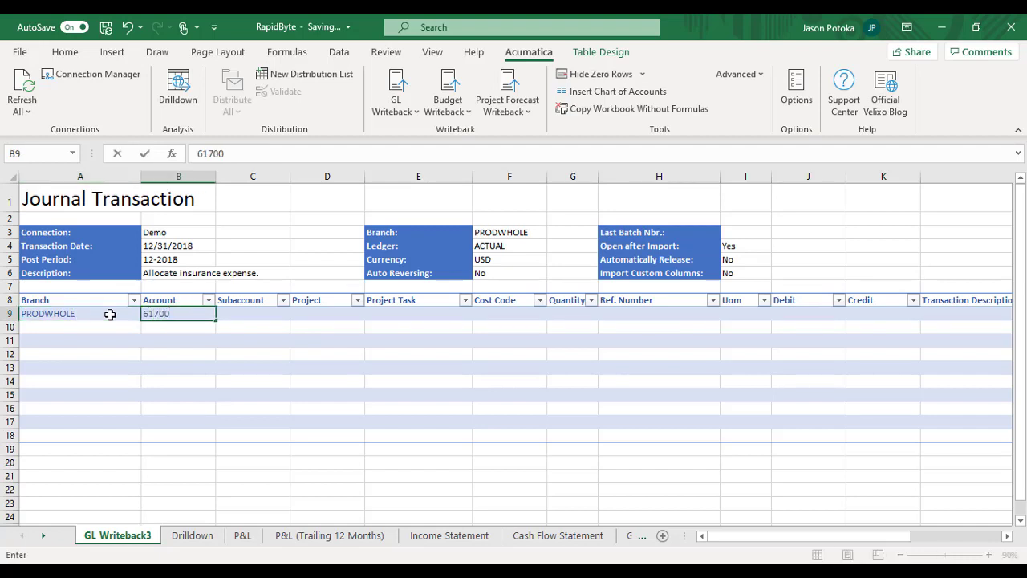
key("Tab")
type("000-000")
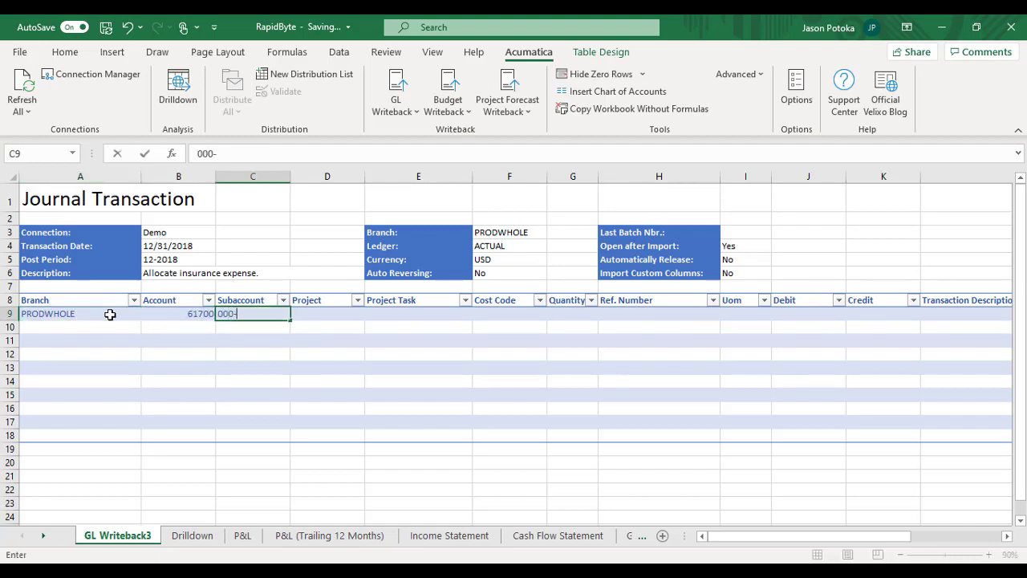
Enter a credit of 1000 on the first journal line.
key("Tab")
key("Tab")
key("Tab")
key("Tab")
key("Tab")
key("Tab")
key("Tab")
key("Tab")
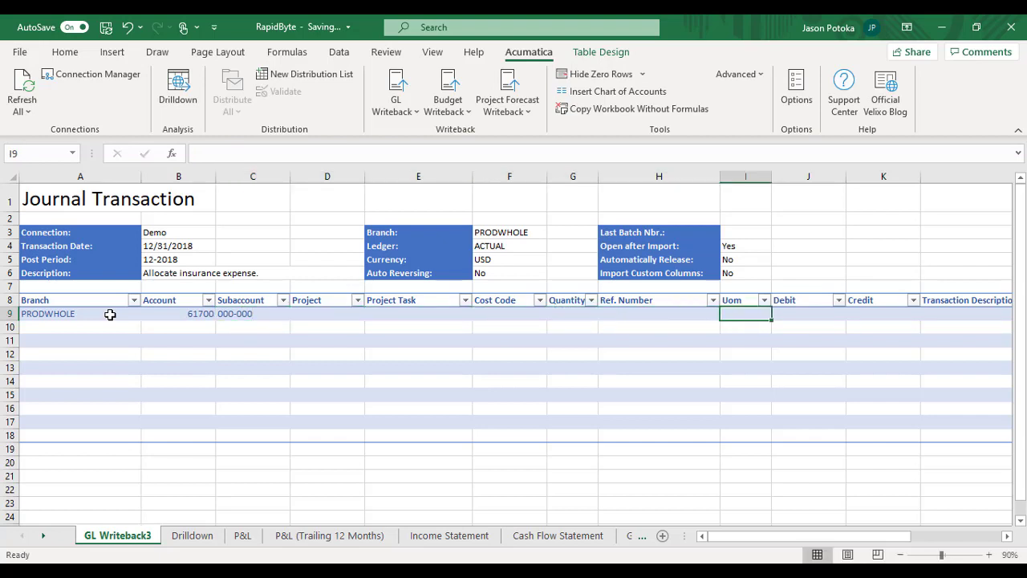
type("1000")
key("Return")
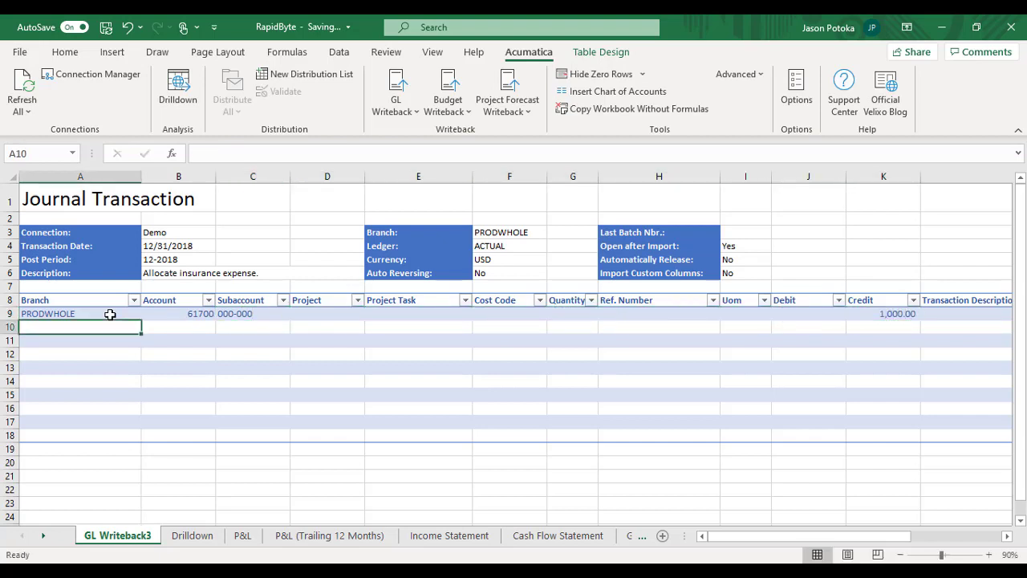
List the branches PRODWHOLE, PRODRETAIL, SERVEAST and SERVWEST for the journal lines in rows 10 to 13.
type("PRODWHOLE")
key("Return")
type("PRODRETAIL")
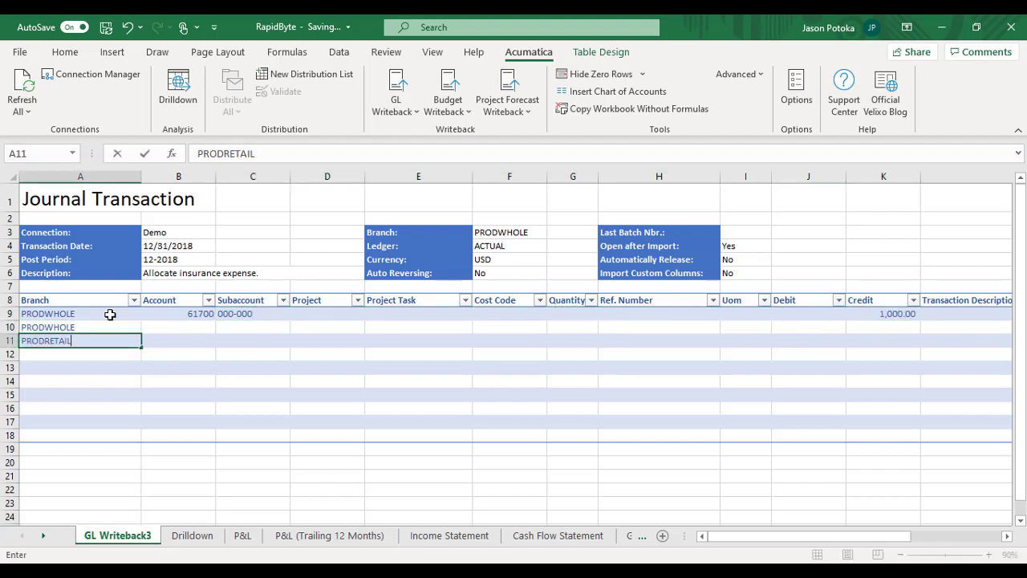
key("Return")
type("SERVEAST")
key("Return")
type("SERVWEST")
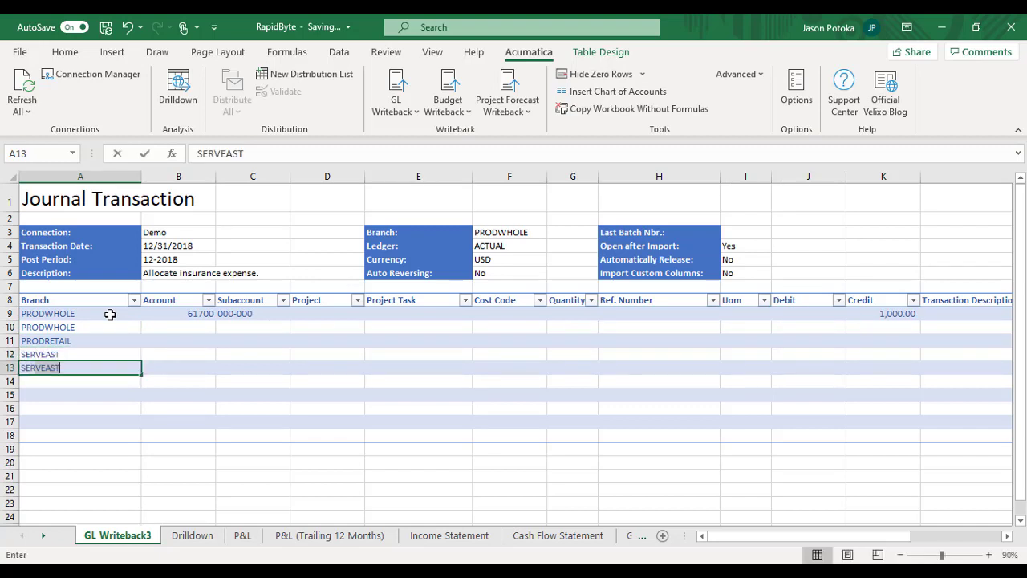
Enter account 61700 on the journal lines in rows 10 to 13.
left_click(202, 328)
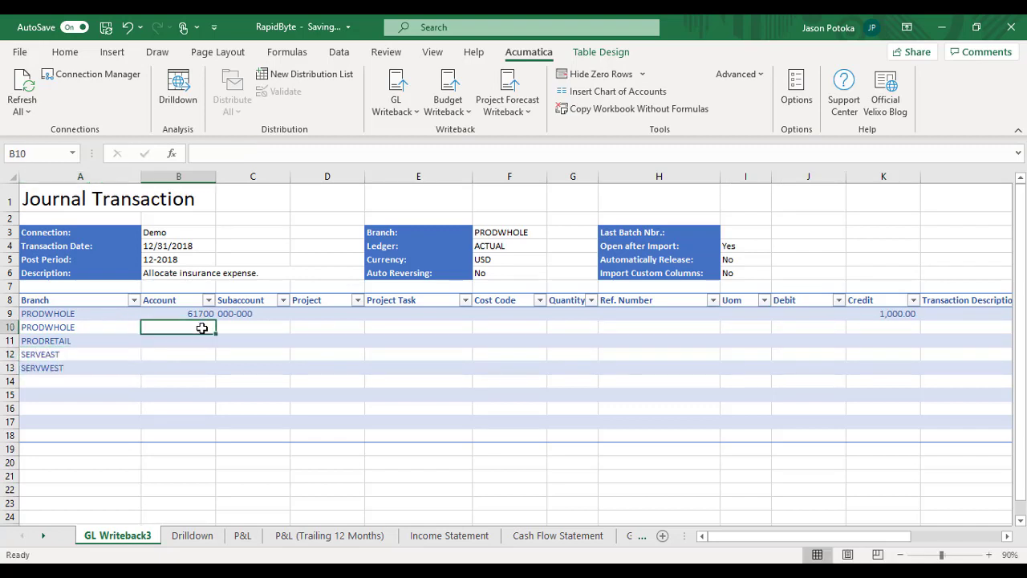
type("61700")
key("Return")
type("61700")
key("Return")
type("61700")
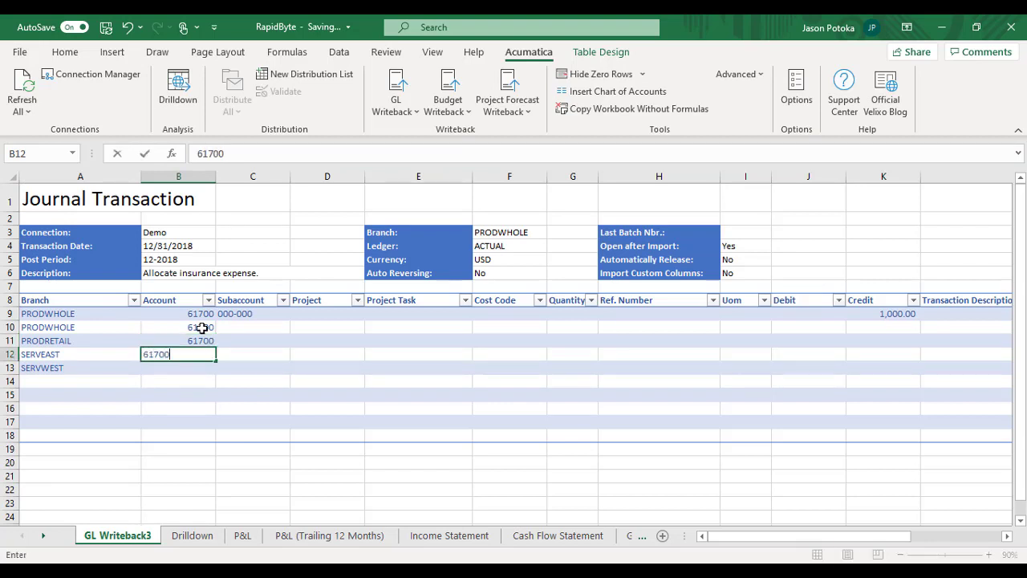
key("Return")
type("61700")
Enter subaccount 000-000 on the journal lines in rows 10 to 13.
left_click(246, 324)
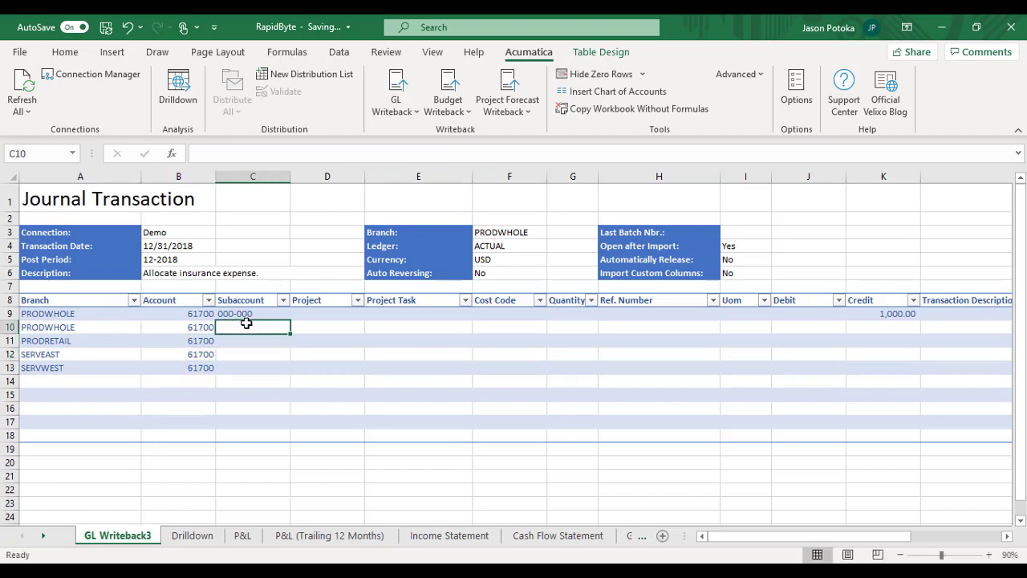
type("000-000")
key("Return")
type("000-000")
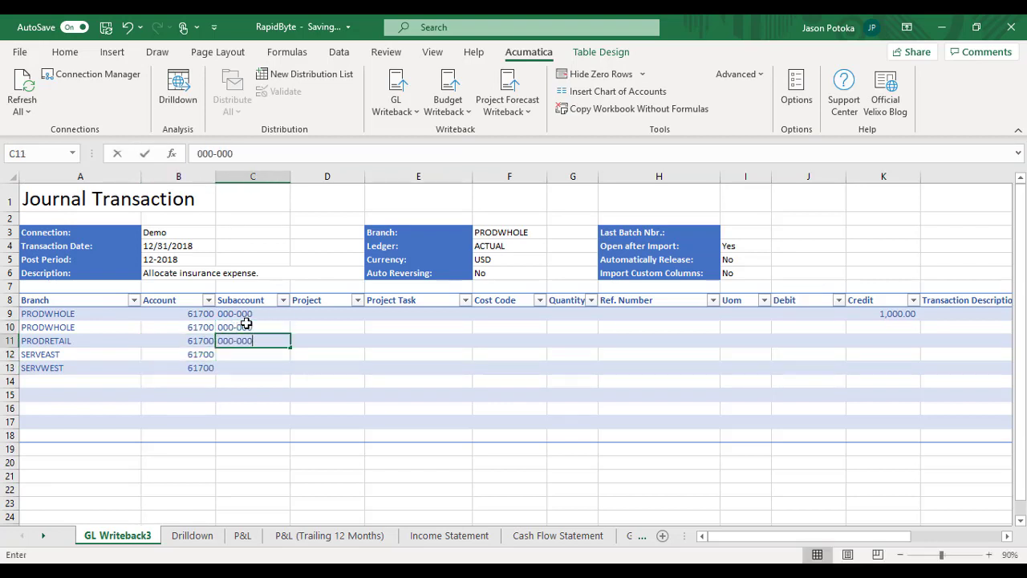
key("Return")
type("000-000")
key("Return")
type("000-000")
key("Return")
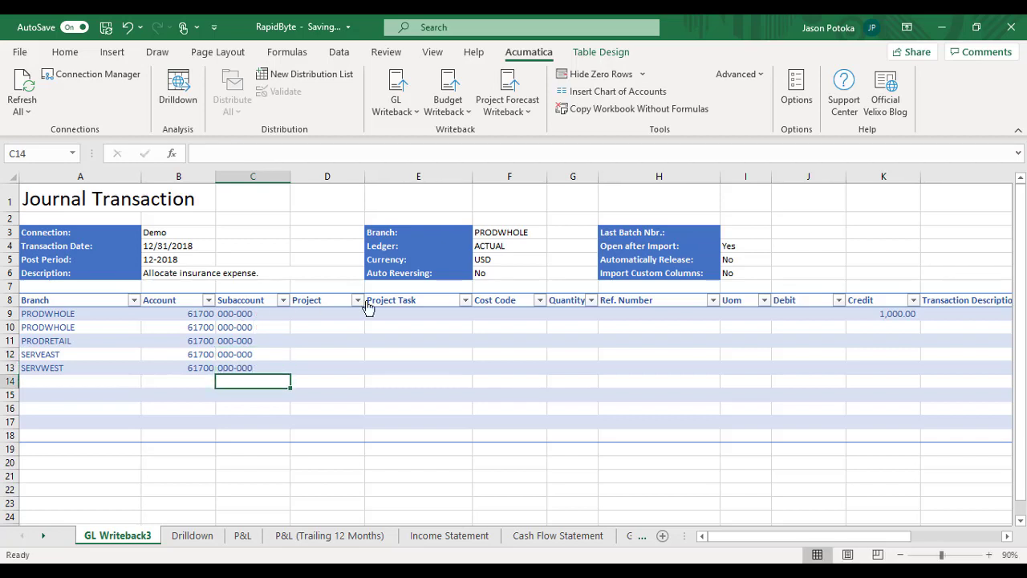
Enter a debit of 250 on each of the journal lines in rows 10 to 13.
left_click(817, 323)
type("250")
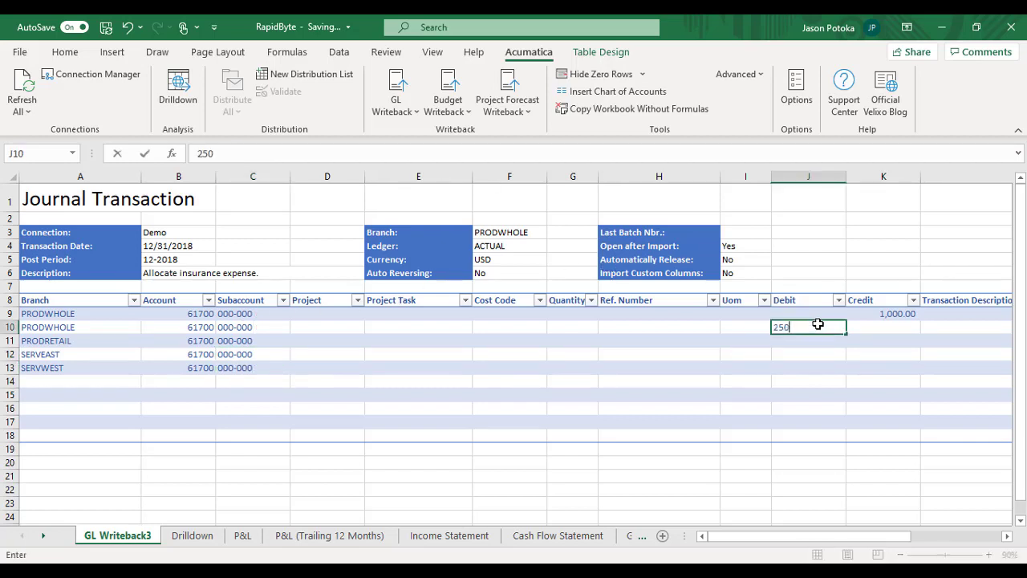
key("Return")
type("250")
key("Return")
type("250")
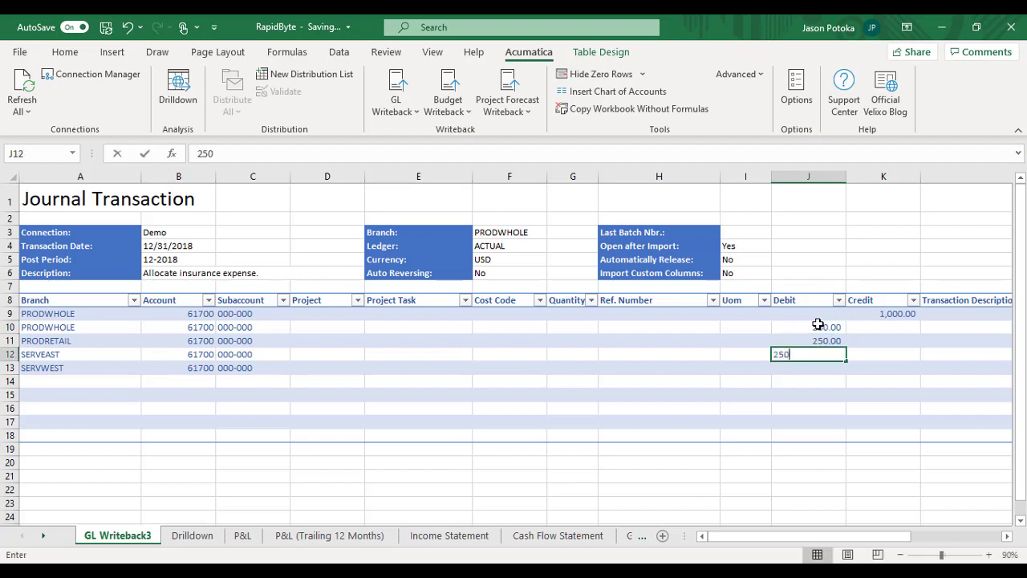
key("Return")
type("250")
key("Return")
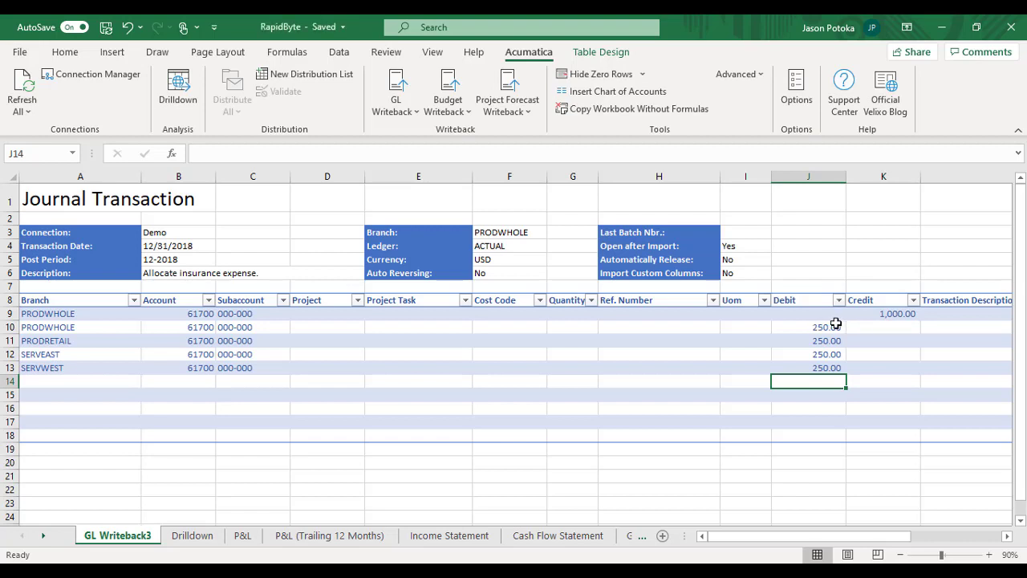
Replace the fixed debits in J10:J13 with the formula =$K$9*0.25.
left_click_drag(833, 326, 829, 373)
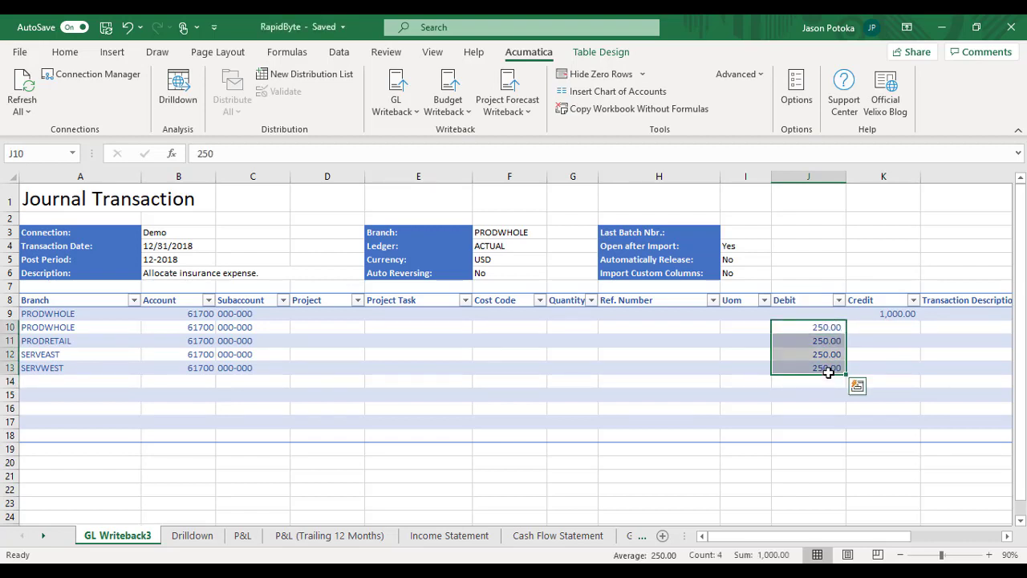
key("Delete")
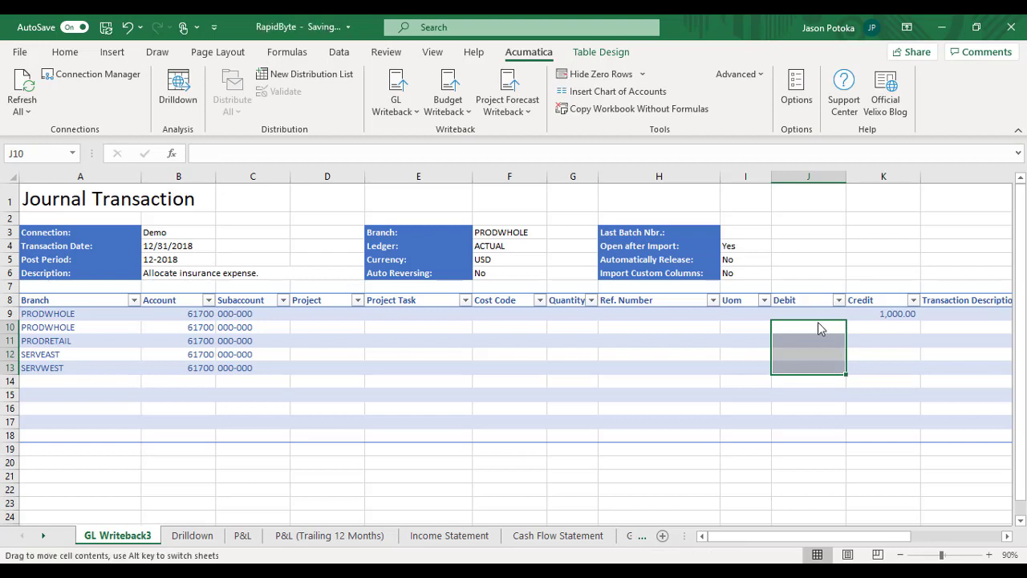
left_click(817, 328)
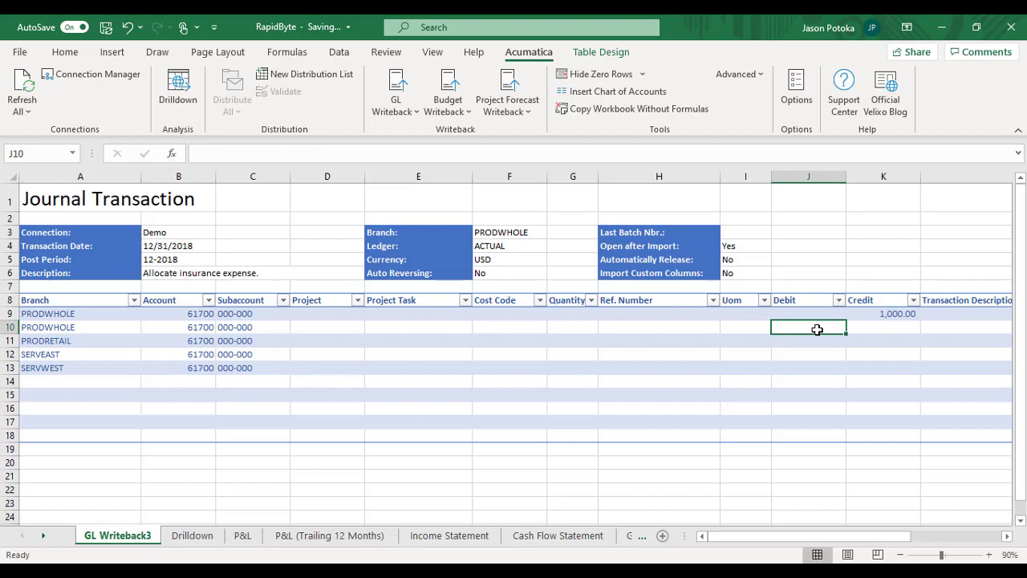
type("=$K")
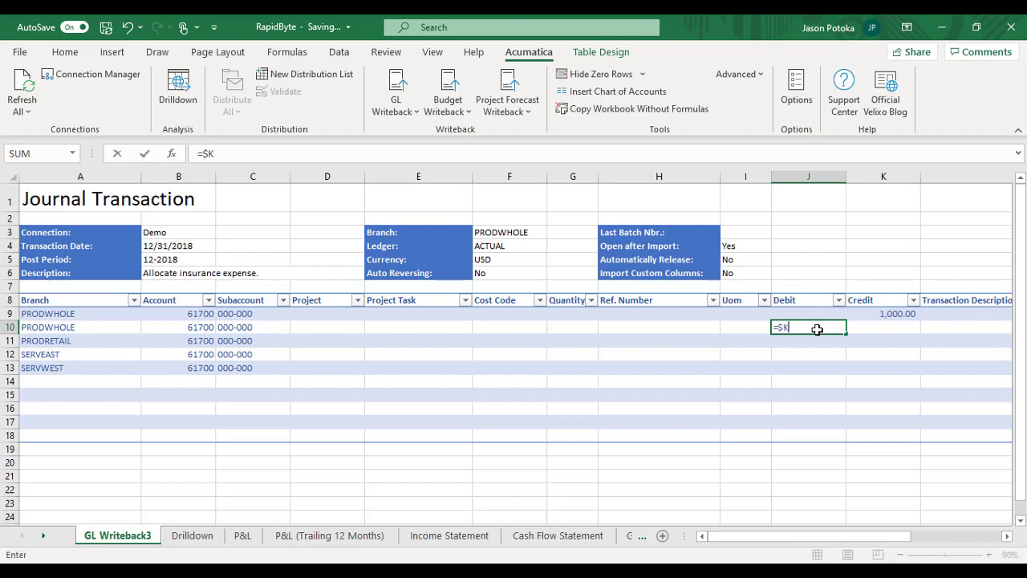
type("$9")
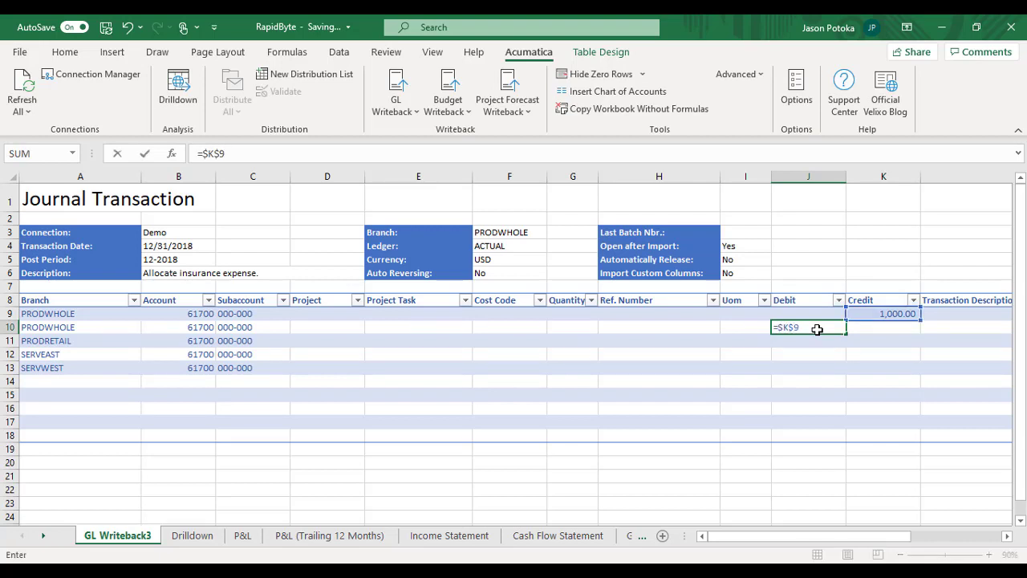
type("*0.25")
key("Return")
left_click(826, 329)
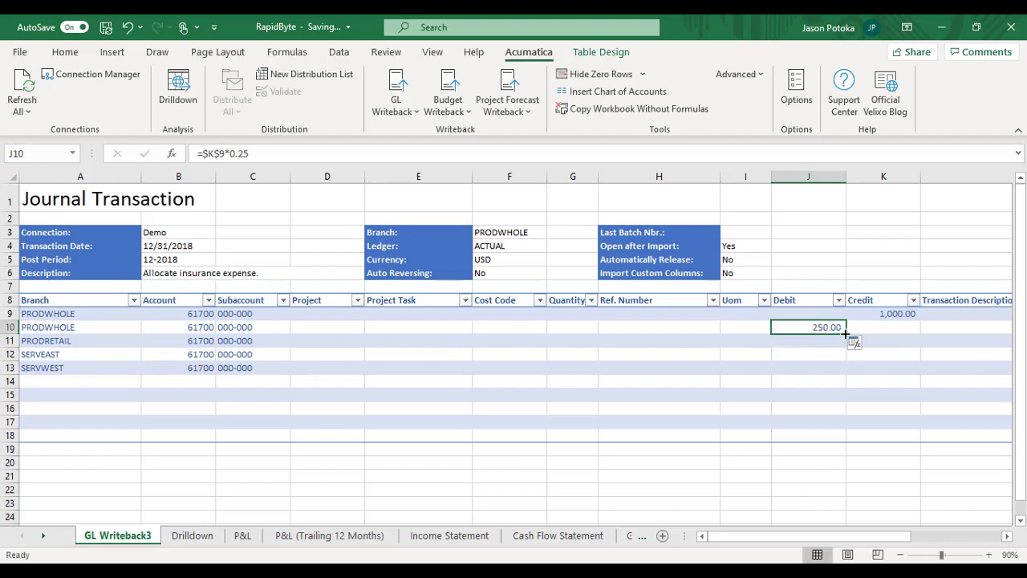
left_click_drag(845, 334, 847, 376)
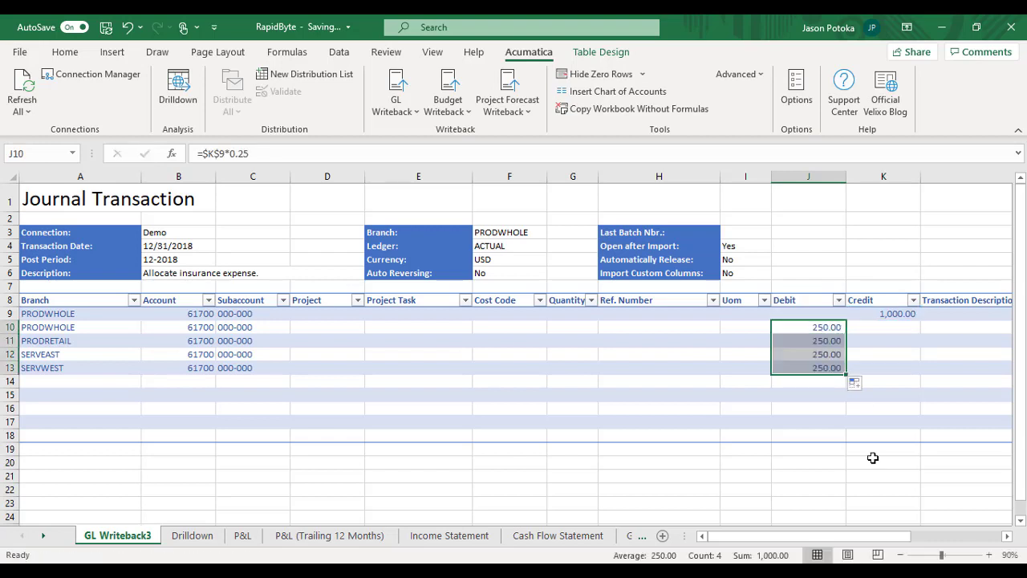
Change the data validation of credit cell K9 to allow any value.
left_click(896, 353)
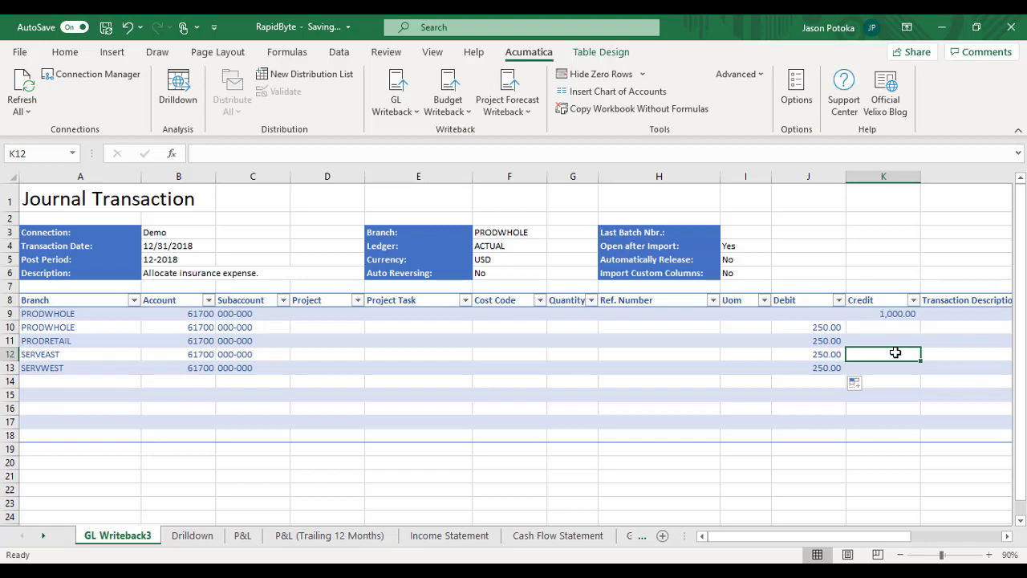
left_click(909, 314)
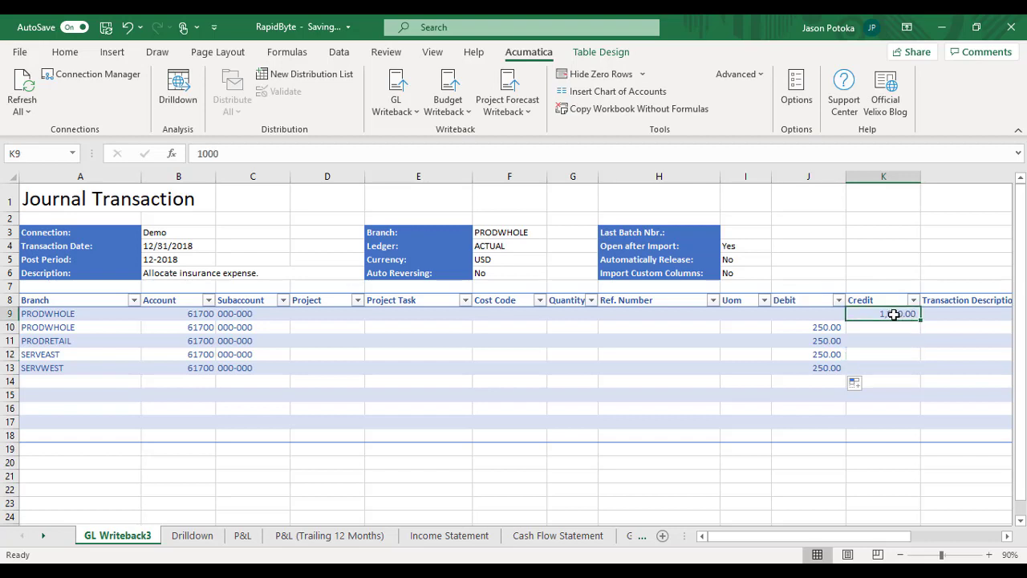
left_click(339, 52)
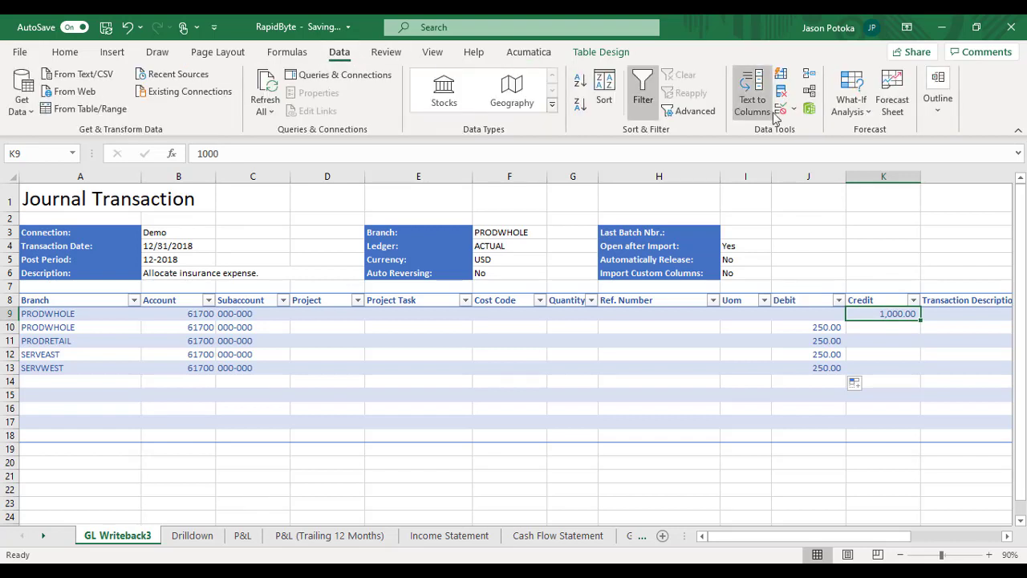
left_click(780, 108)
left_click(716, 389)
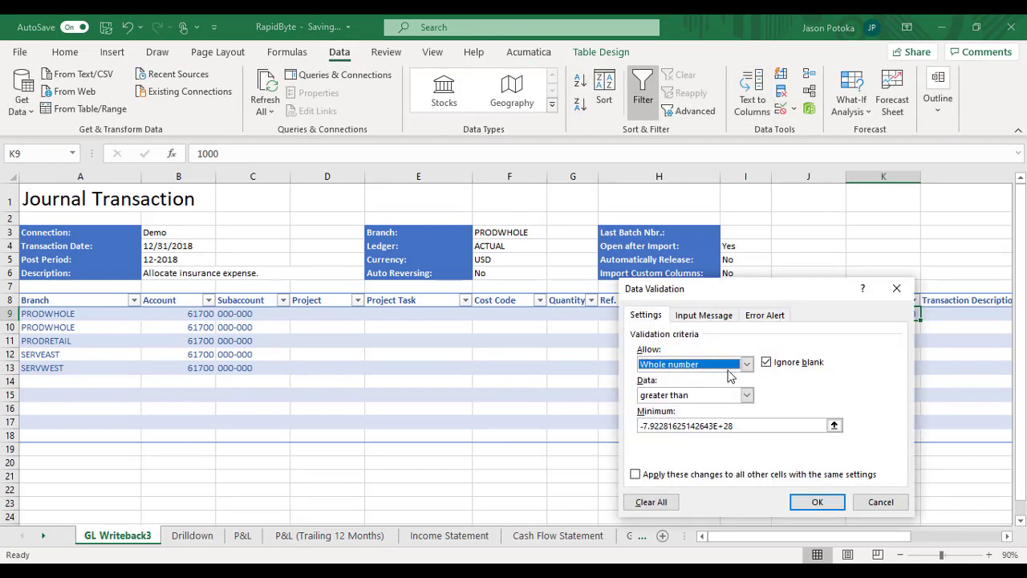
left_click(746, 364)
left_click(690, 378)
left_click(818, 502)
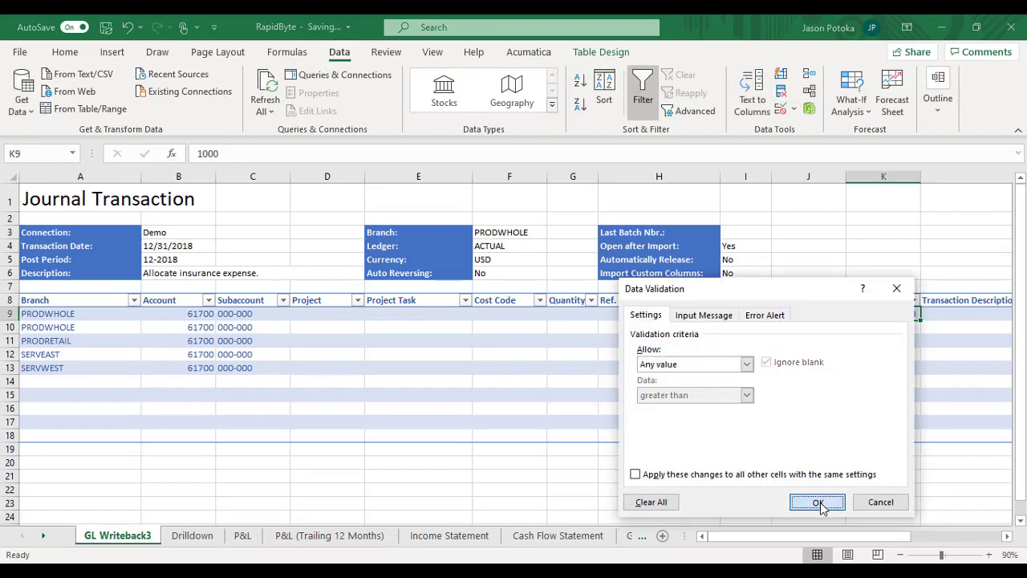
double_click(893, 313)
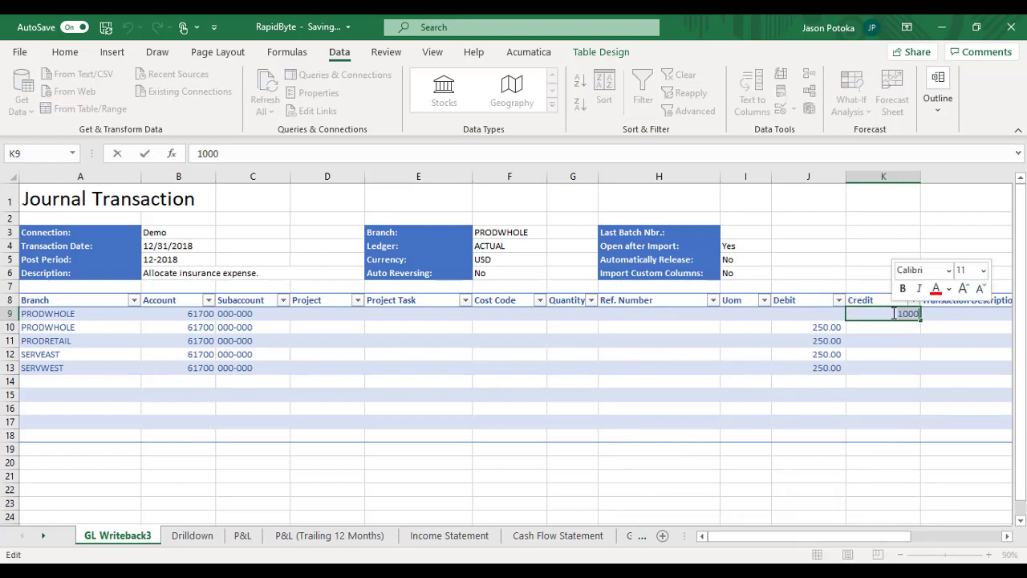
type("=ACCOUNTTURNOVER")
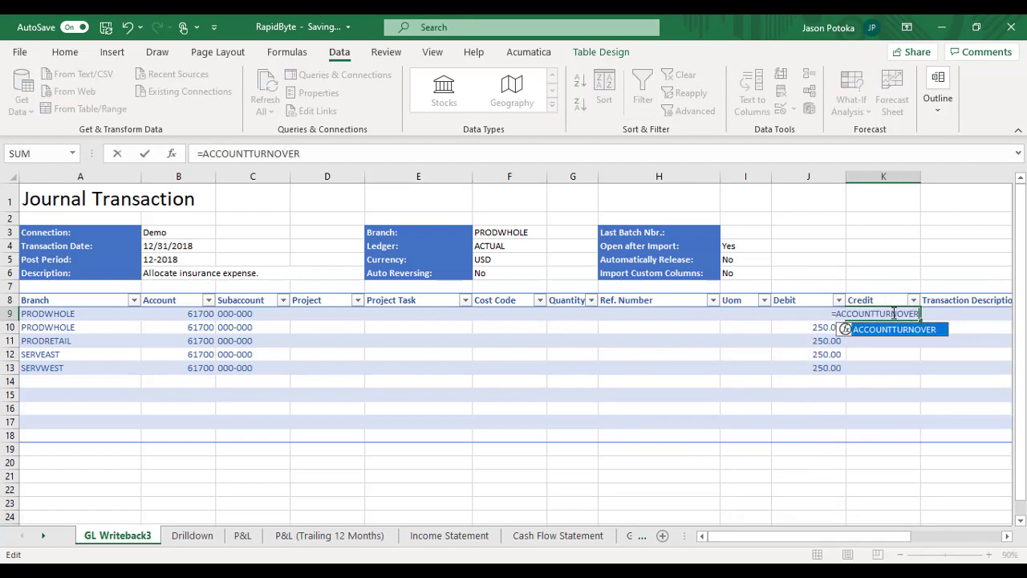
type("(\"Demo\",")
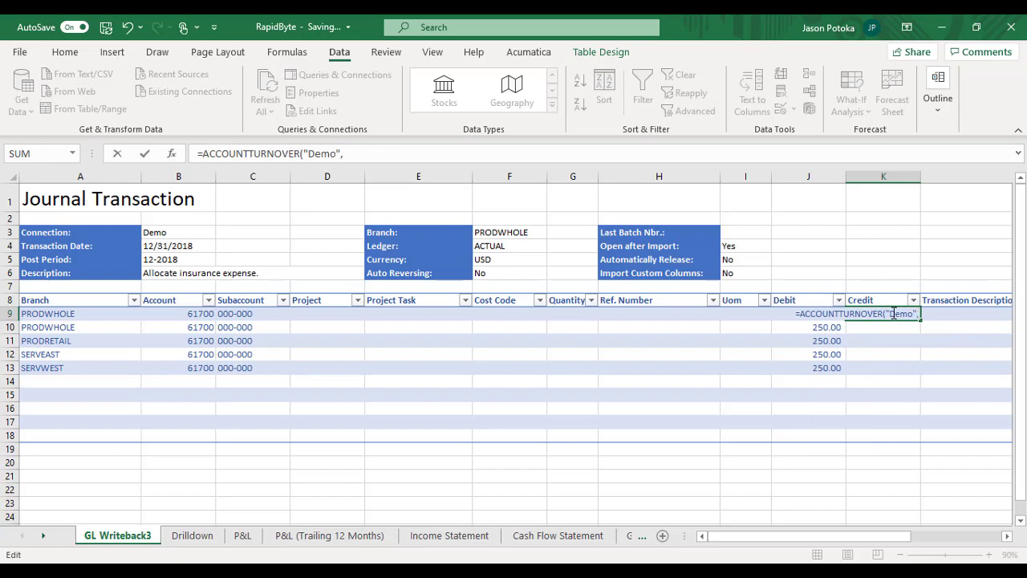
left_click(499, 246)
type(",,")
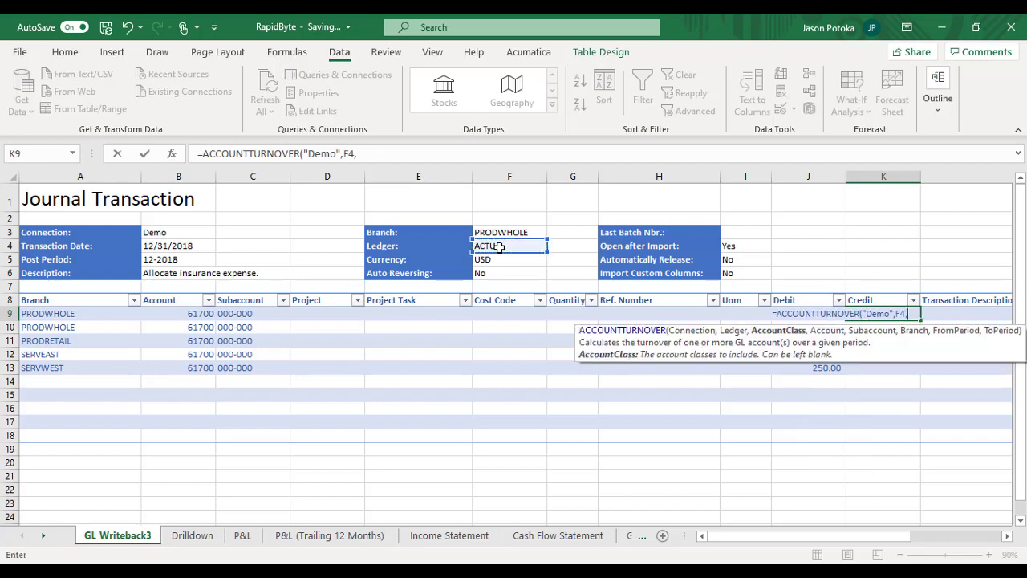
left_click(192, 316)
type(",,")
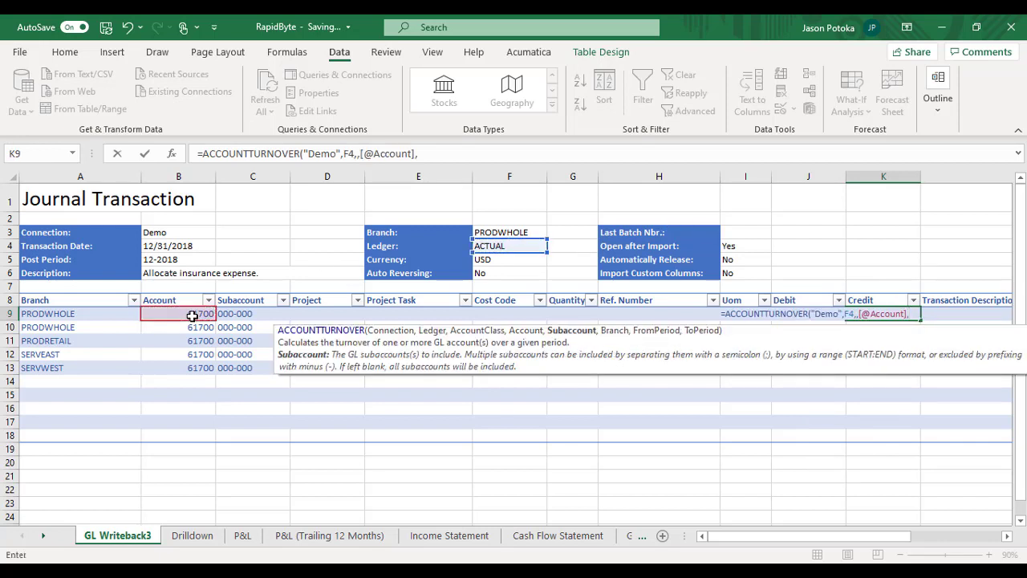
left_click(100, 313)
type(",")
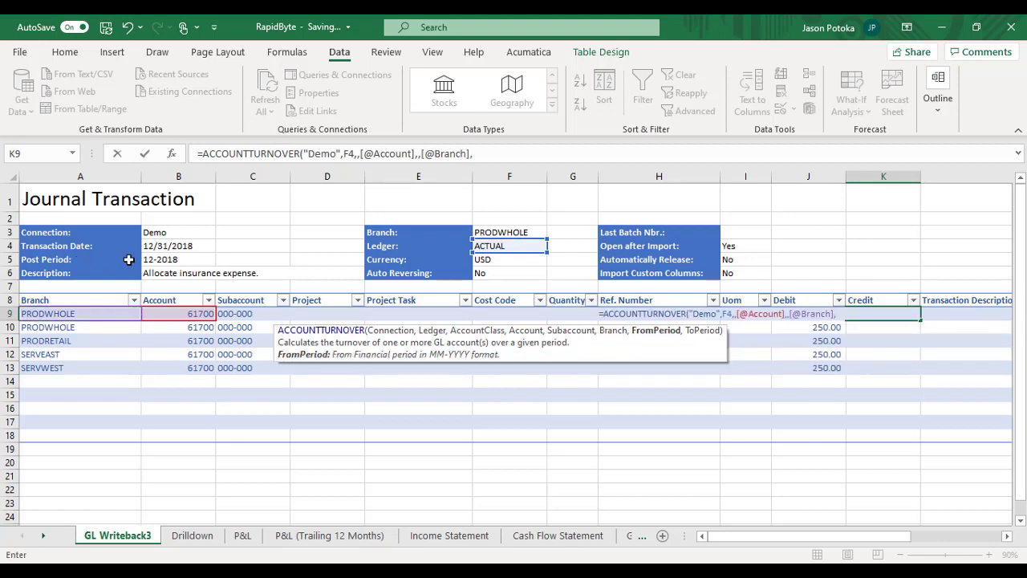
left_click(173, 261)
type(",")
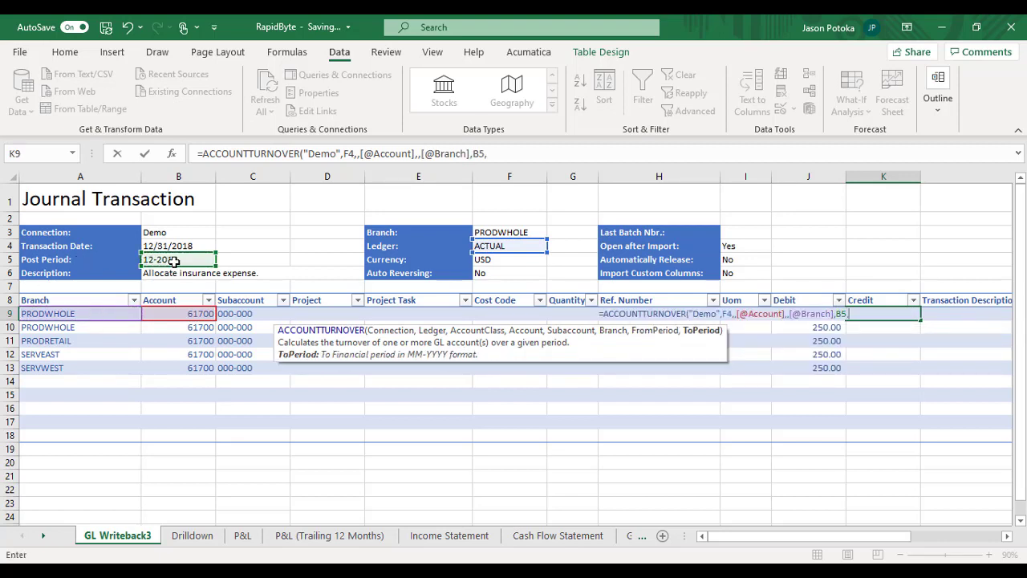
left_click(173, 261)
type(")")
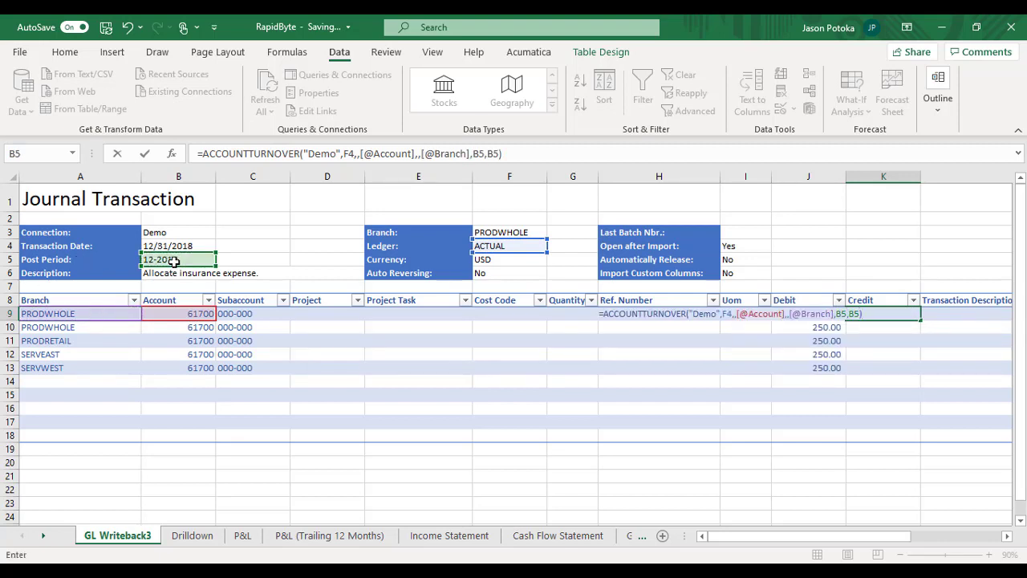
key("Return")
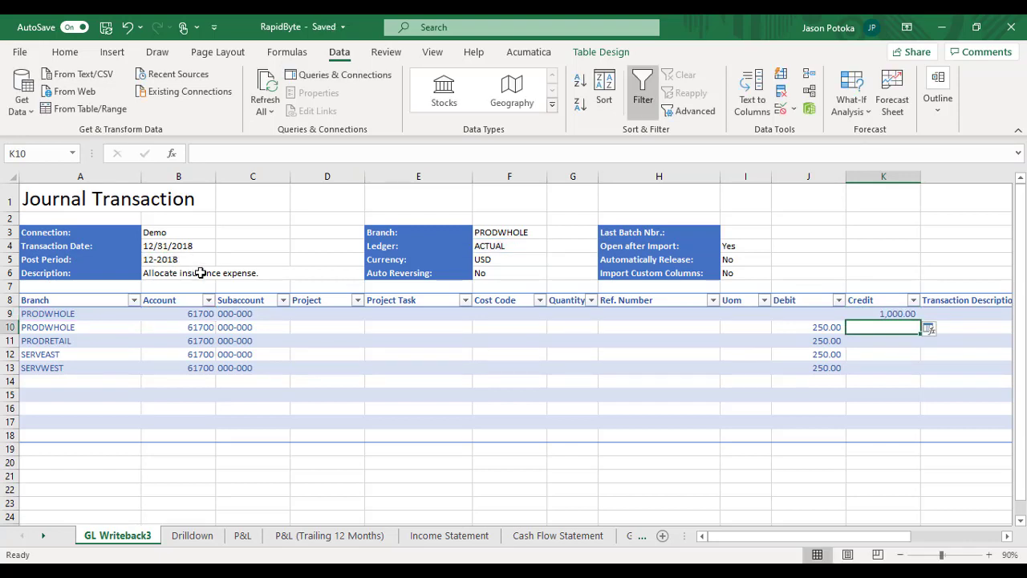
Set the transaction date to 01/01/2019 and check the credit formula on the first journal line.
double_click(183, 245)
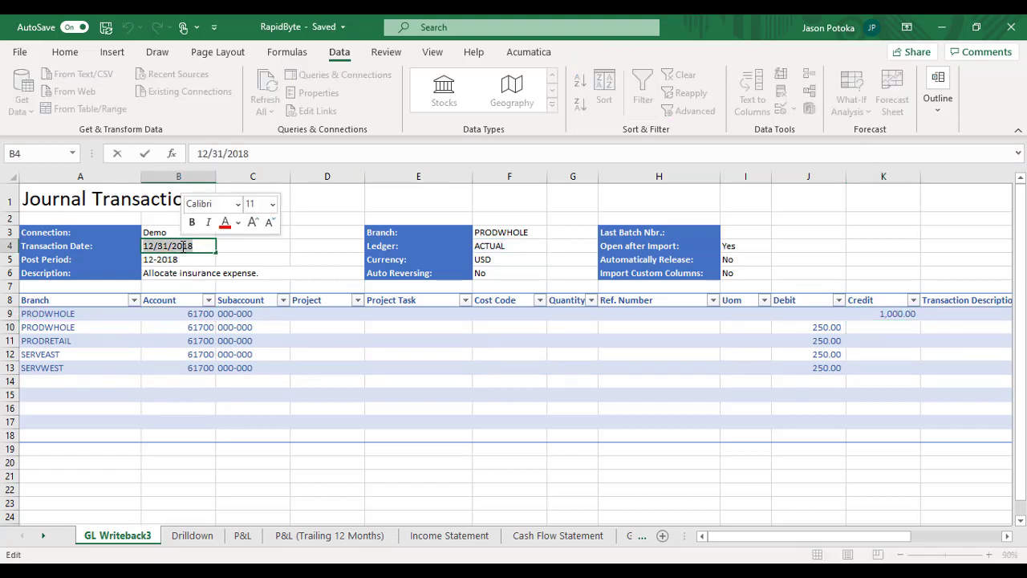
type("01/01/2019")
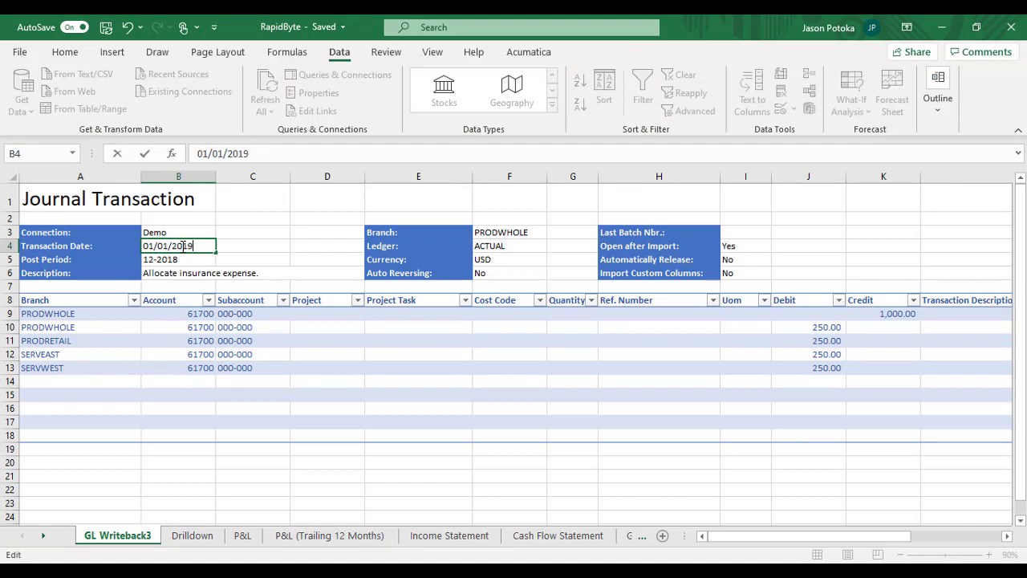
key("Return")
left_click(890, 312)
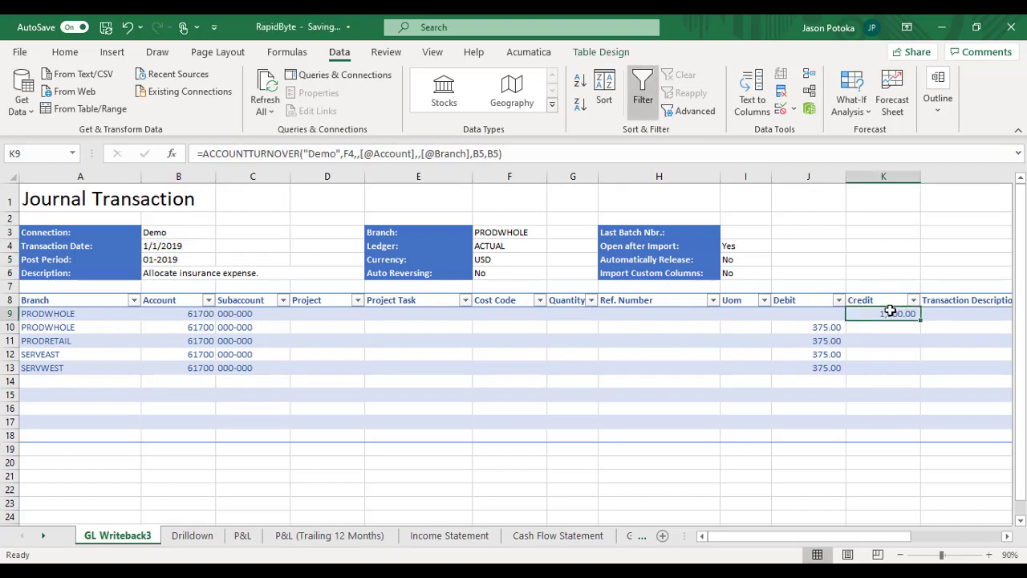
Set the transaction date to 12/31/2018.
double_click(173, 246)
triple_click(173, 247)
type("12")
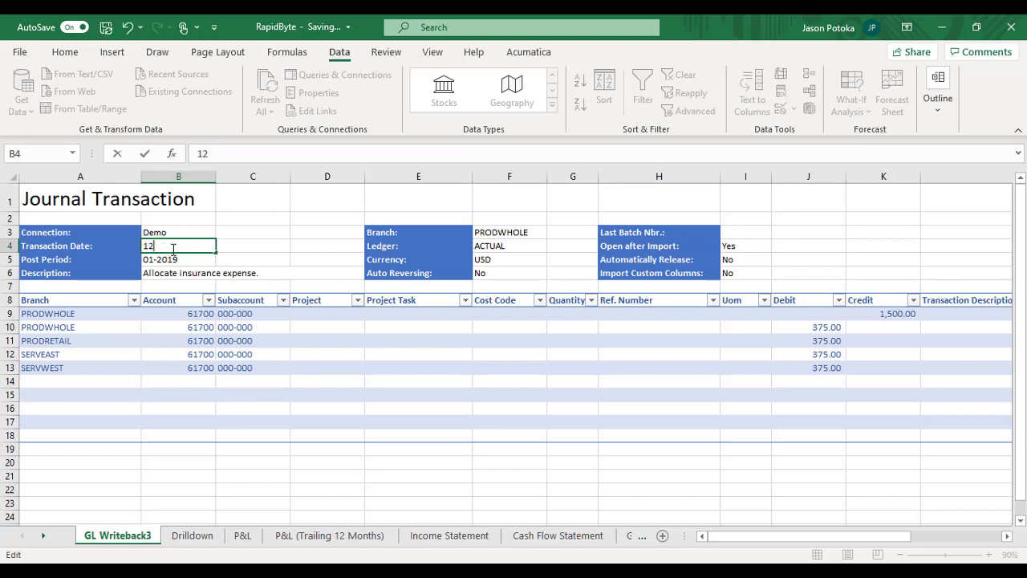
type("/31/2018")
key("Return")
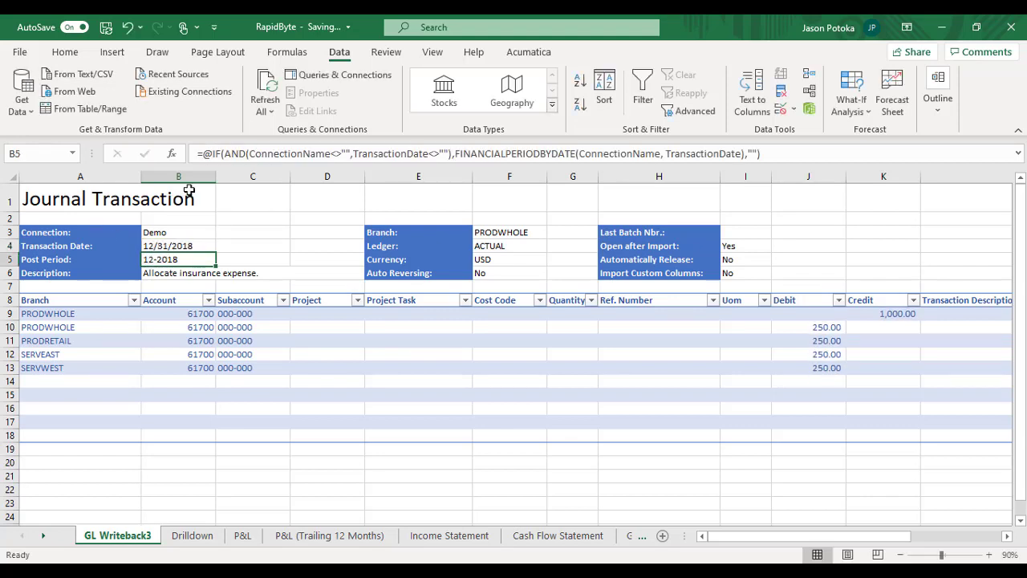
Import the current worksheet through GL Writeback and sign in to Acumatica with the prefilled credentials to open the journal batch.
left_click(526, 52)
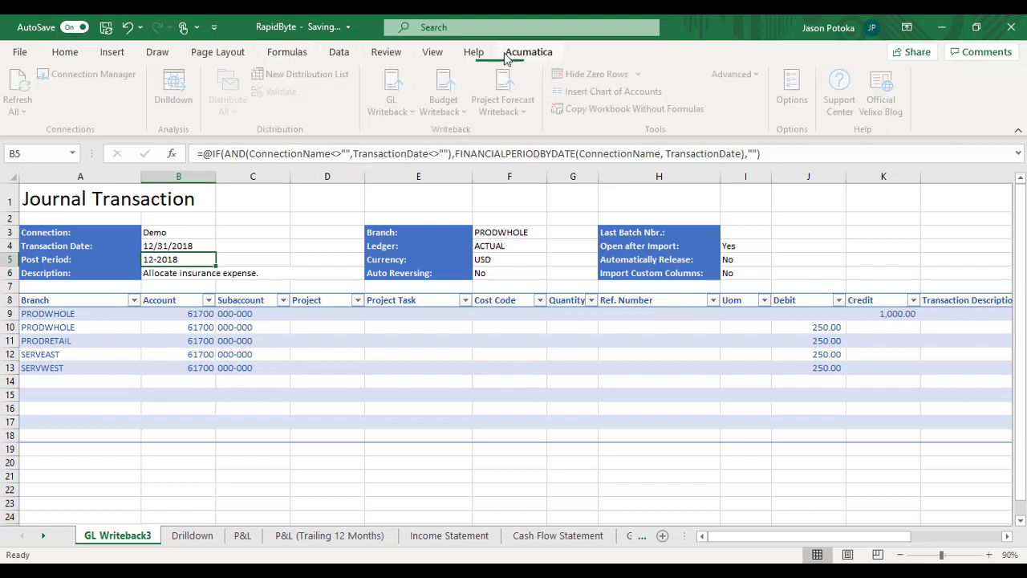
left_click(413, 108)
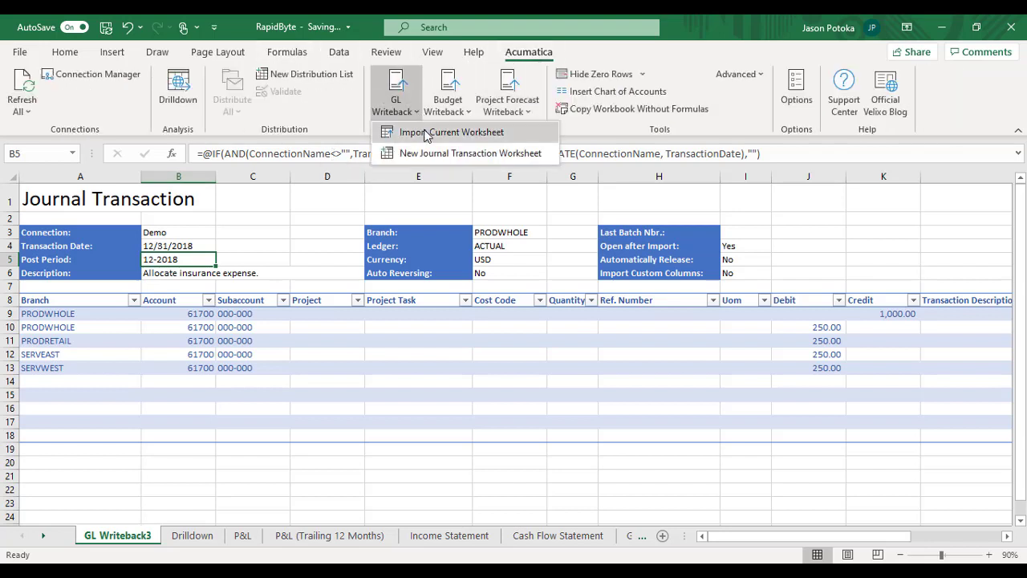
left_click(426, 132)
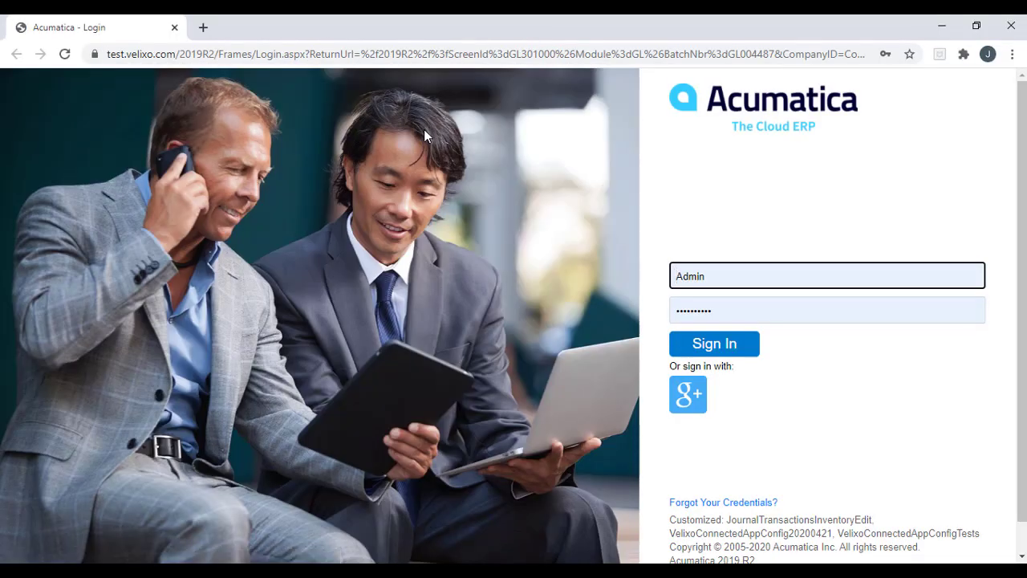
left_click(714, 344)
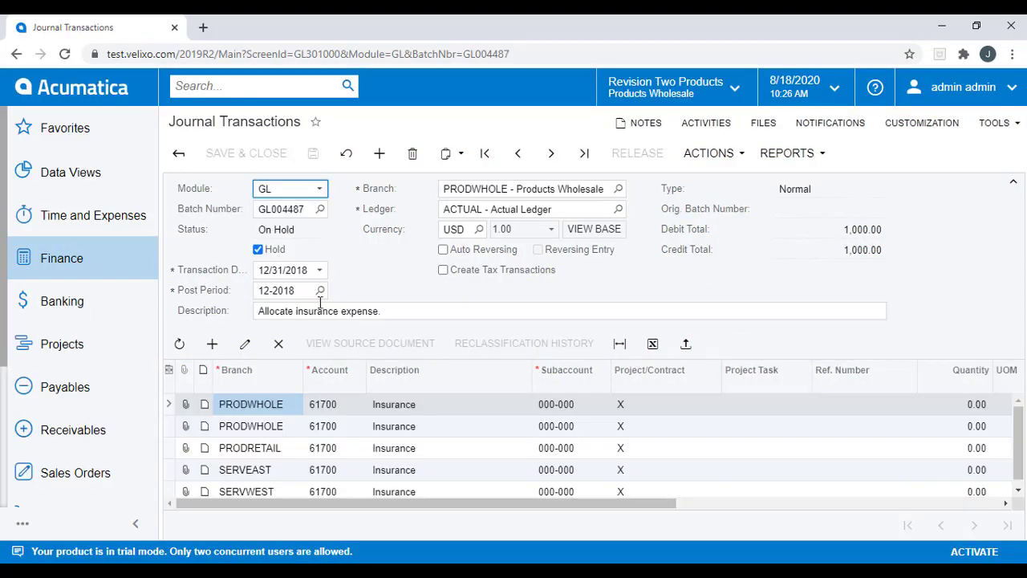
left_click(257, 250)
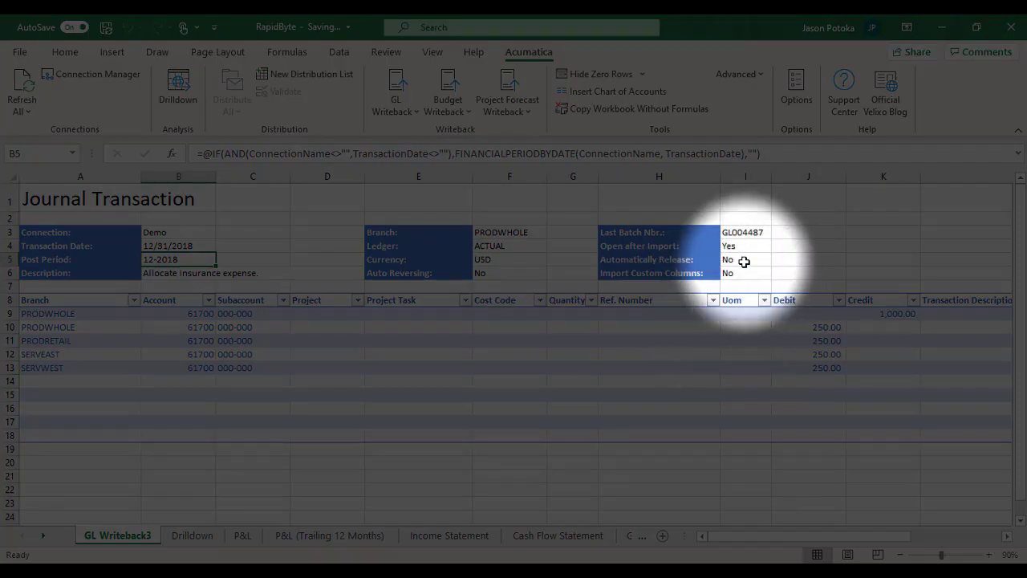
Switch back to Excel and select the Automatically Release setting in the journal header.
left_click(744, 262)
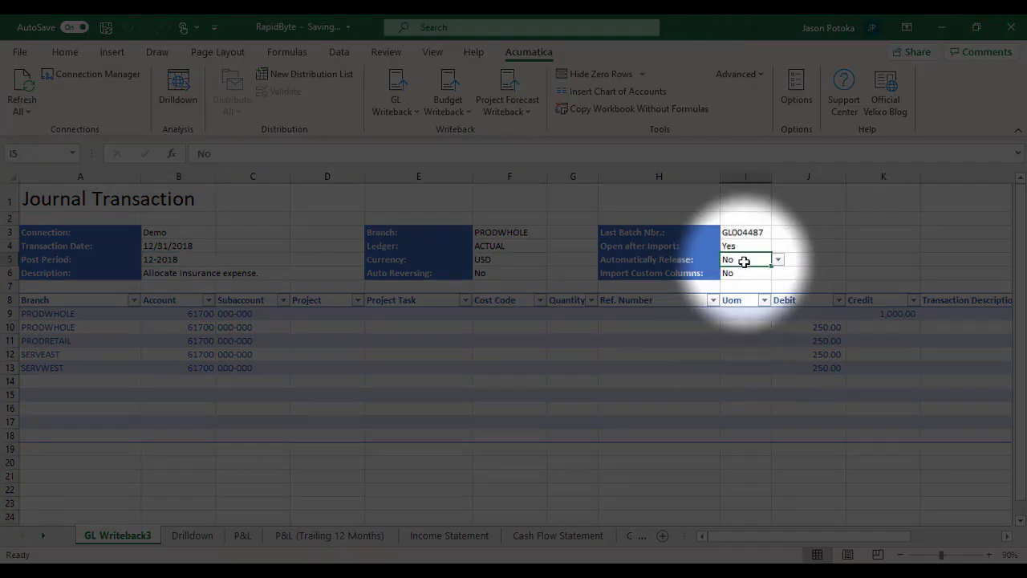